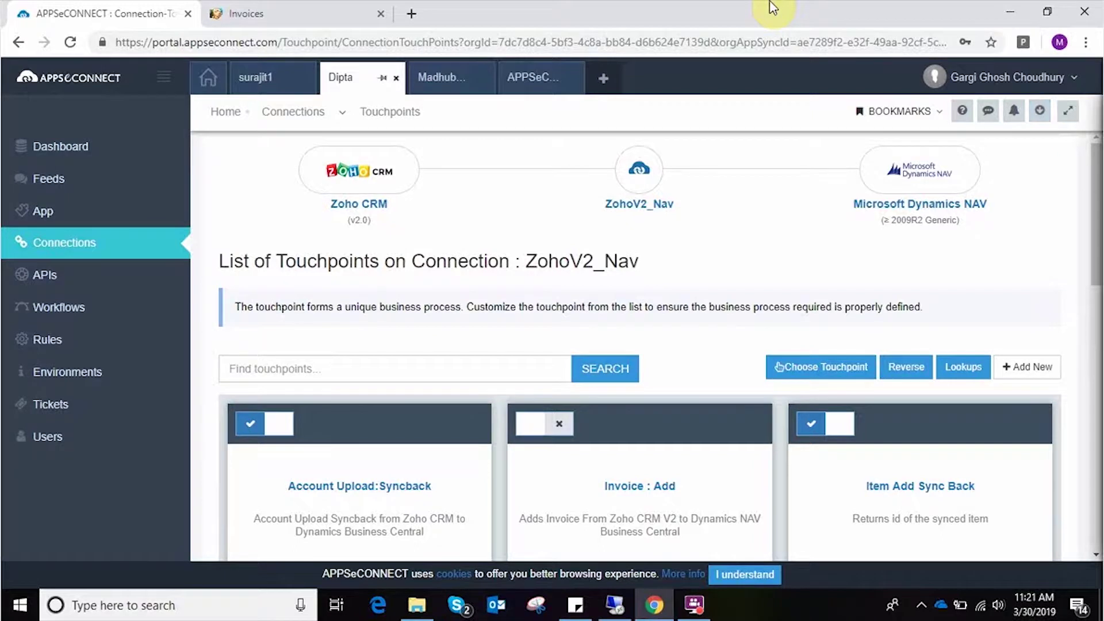
- Switch to the Zoho CRM invoice record in the other browser tab
click(345, 13)
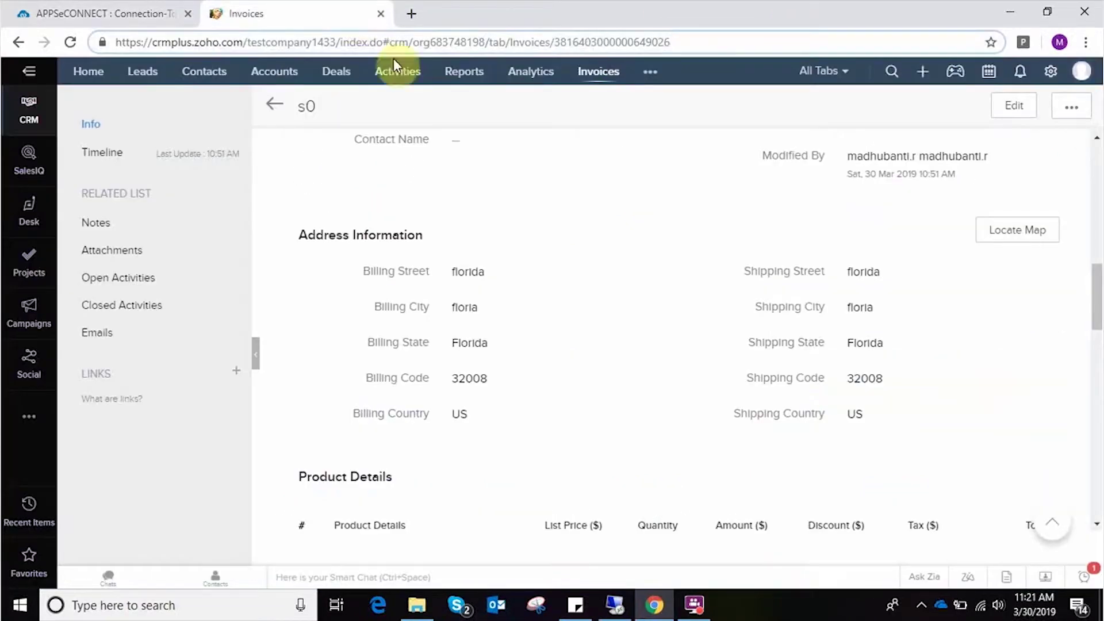
- Start a new Zoho account and enter the customer's full name, saved phone number and e-mail
click(273, 73)
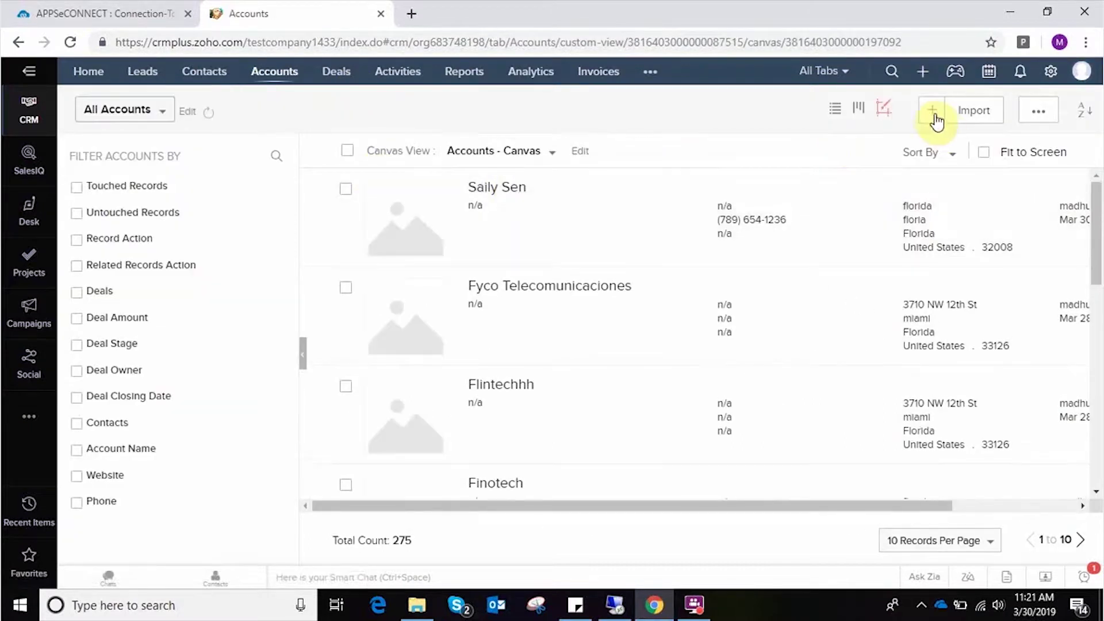
click(932, 115)
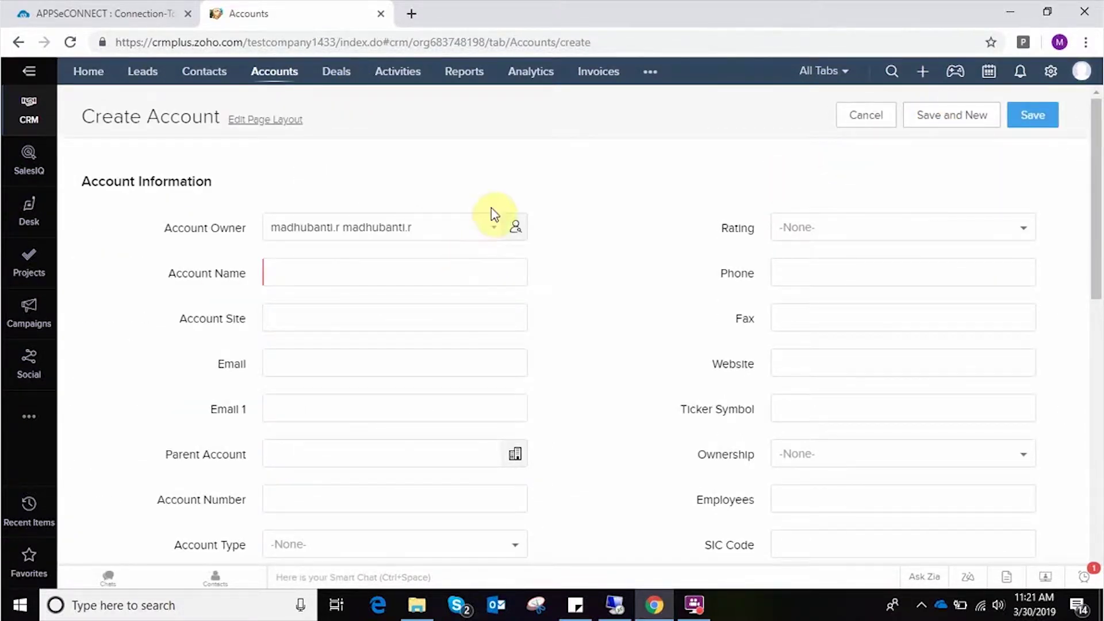
click(379, 272)
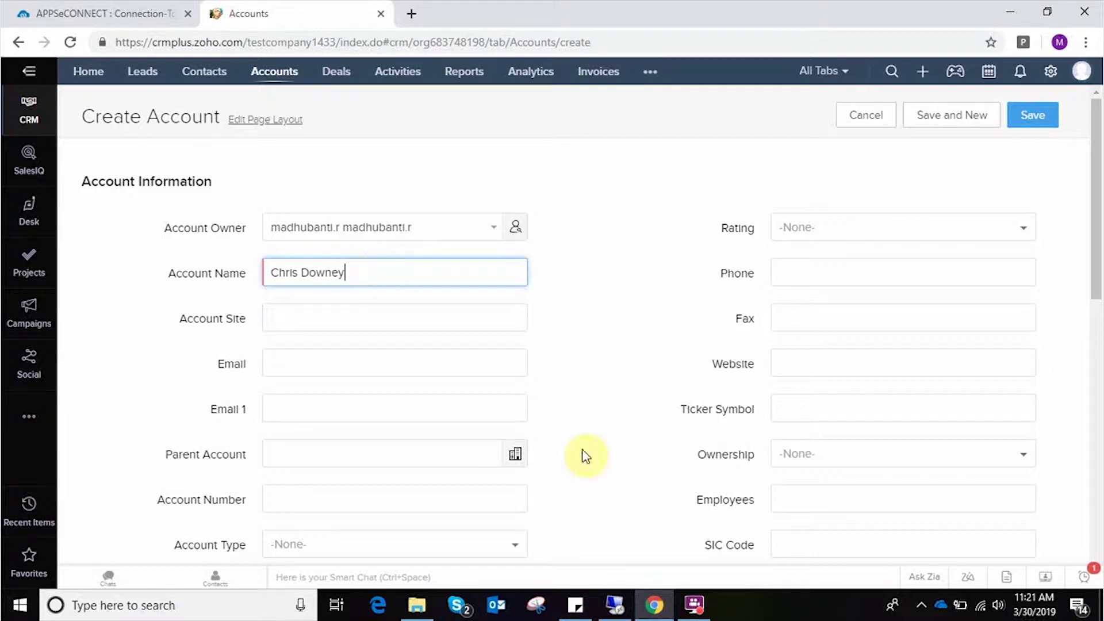
click(840, 275)
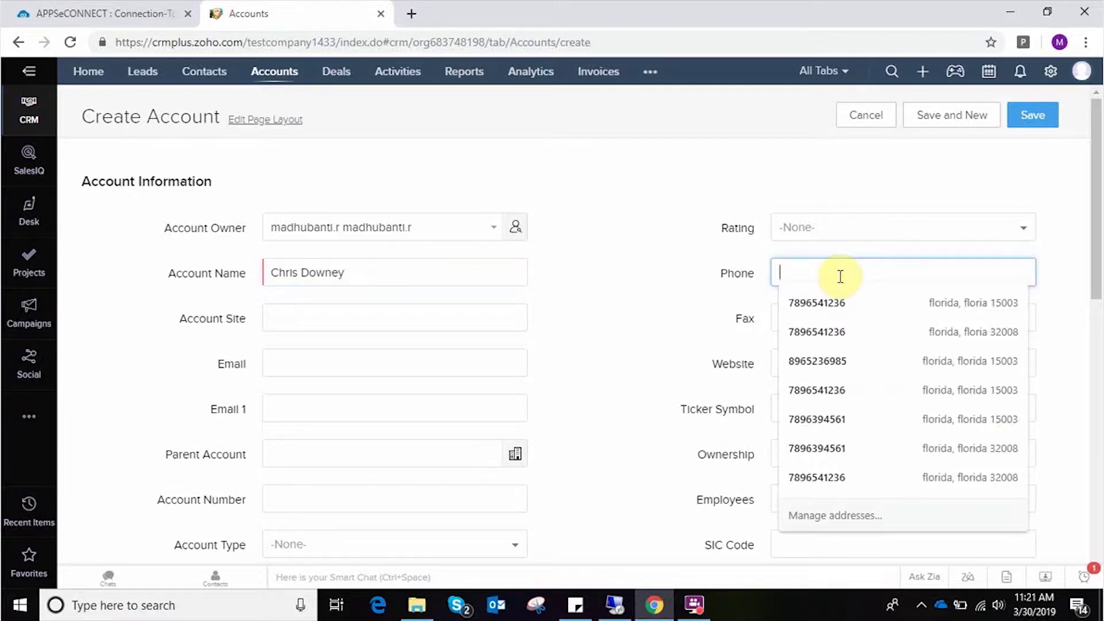
click(973, 451)
click(358, 365)
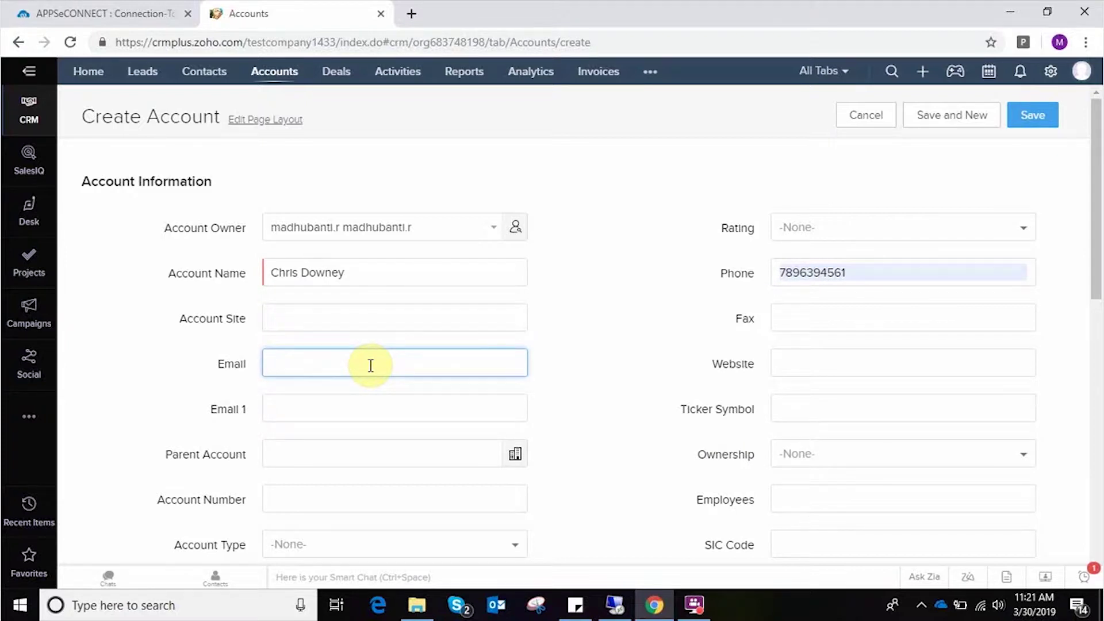
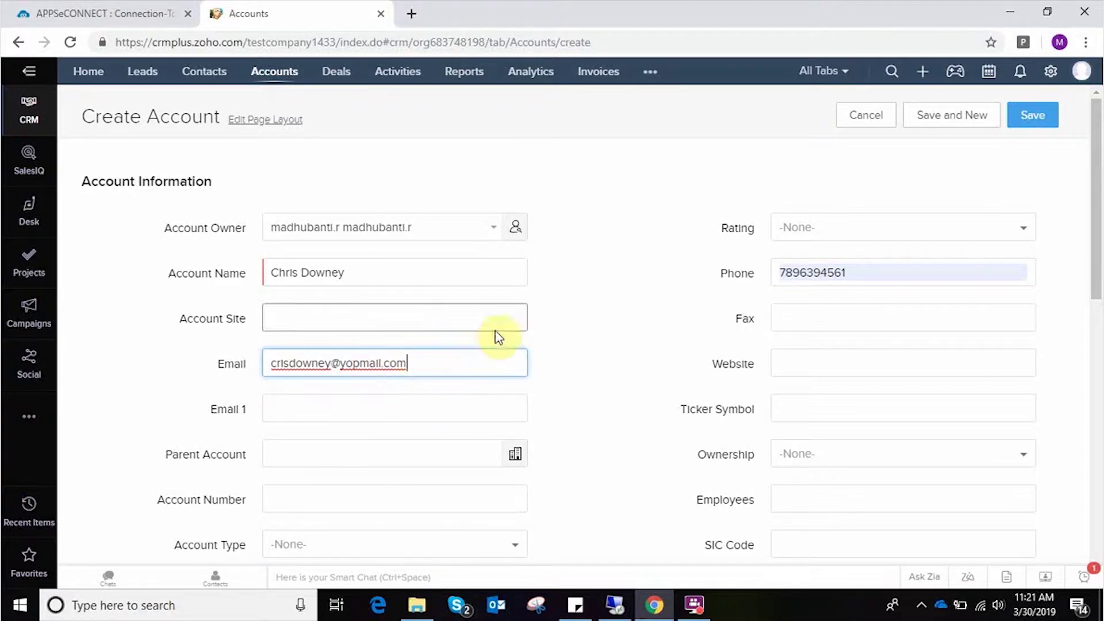
- Set the account type to Analyst
scroll(494, 374, down, 1)
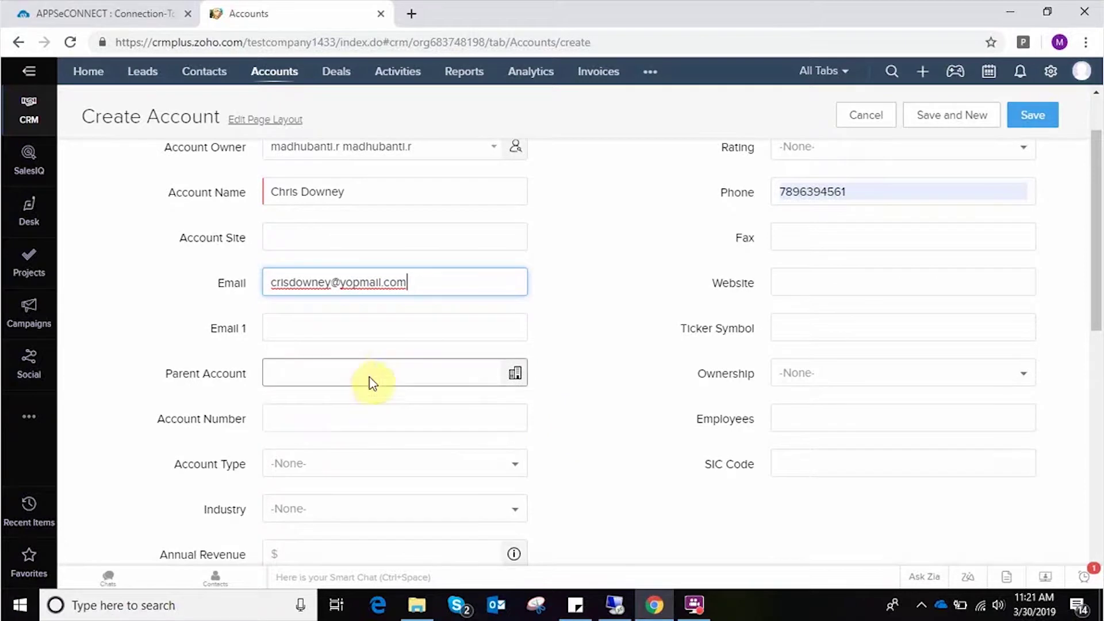
scroll(371, 383, down, 1)
click(425, 393)
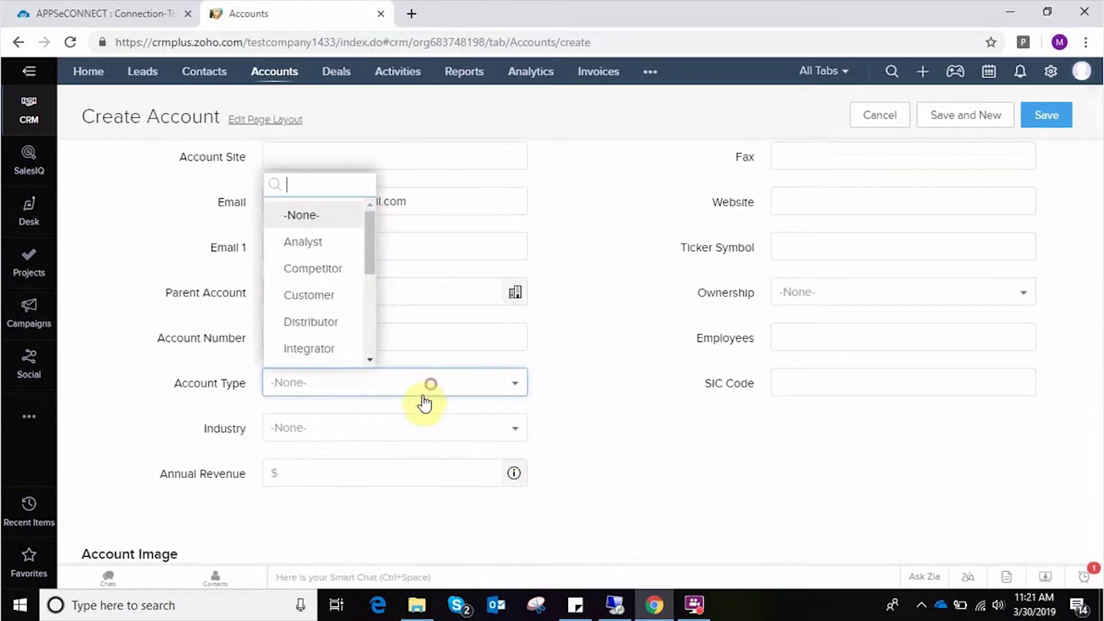
click(317, 242)
- Copy the billing address into the shipping address and save the account
scroll(644, 425, down, 1)
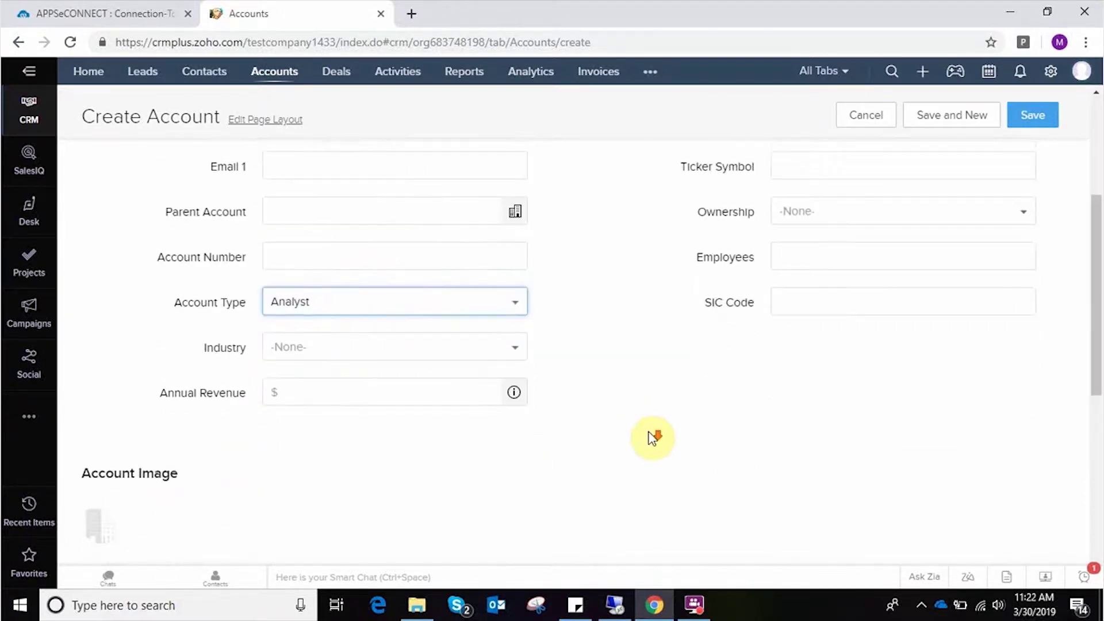
scroll(653, 438, down, 4)
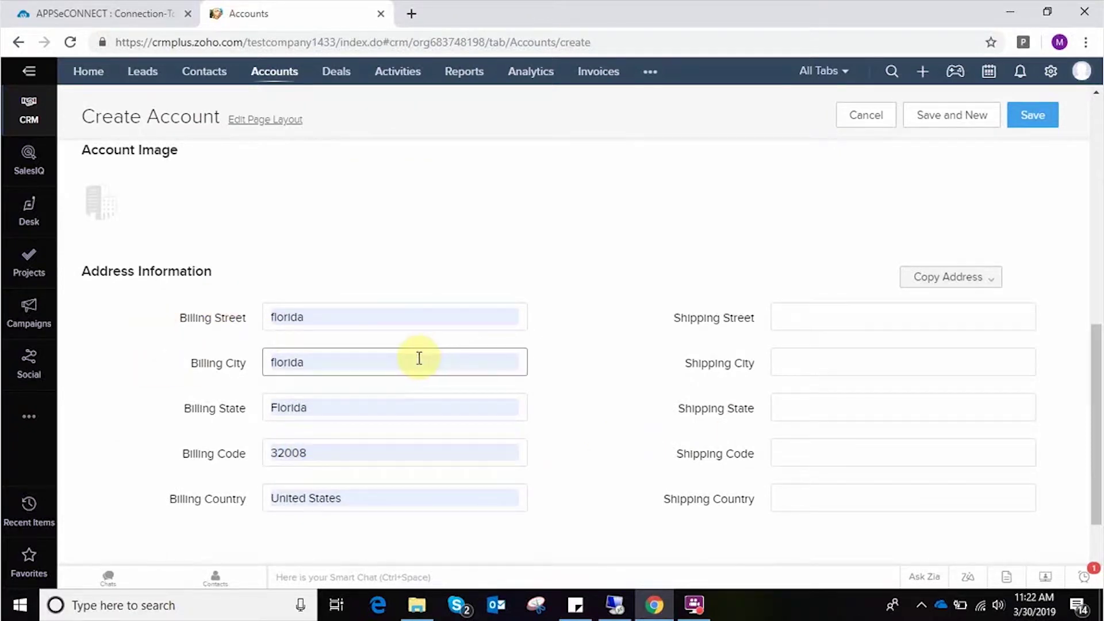
drag(368, 501, 284, 505)
click(406, 512)
click(974, 278)
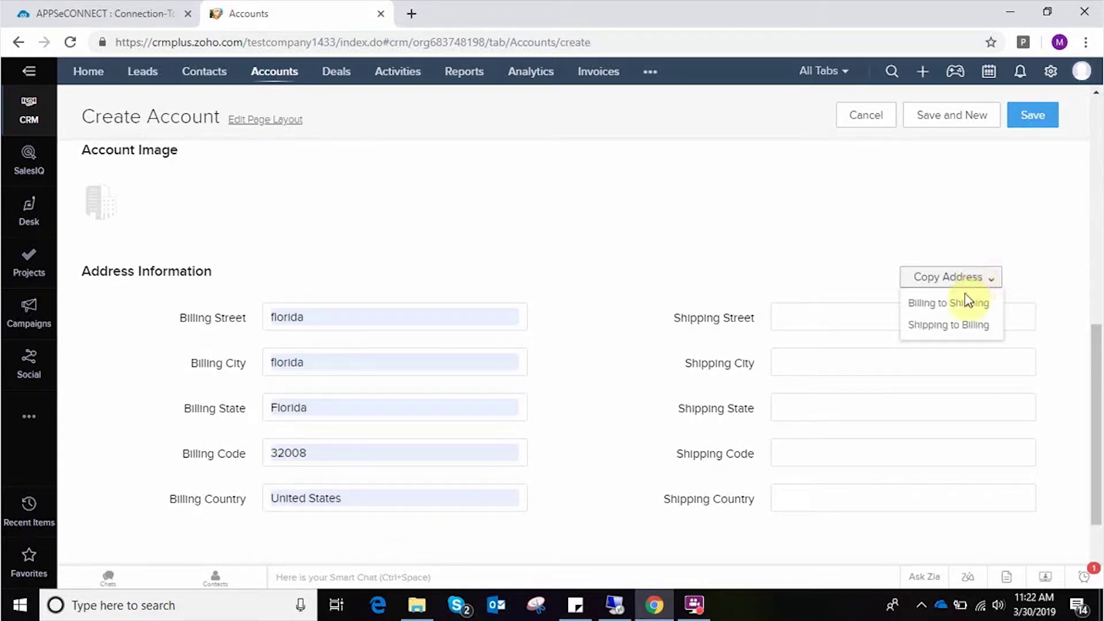
click(962, 304)
scroll(962, 303, up, 10)
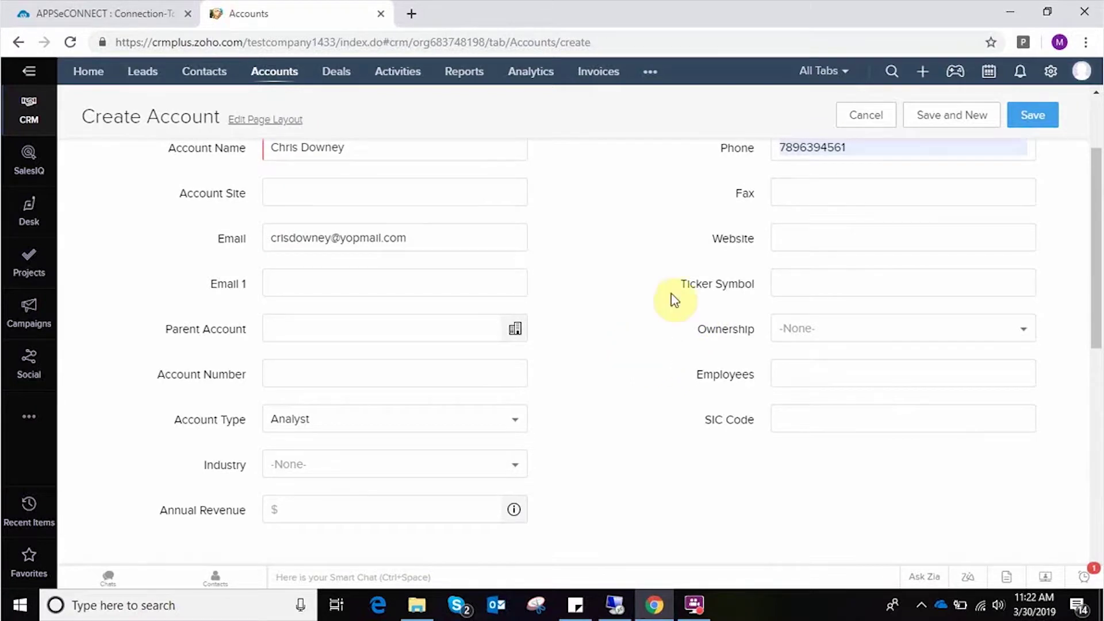
scroll(680, 285, up, 3)
click(1035, 115)
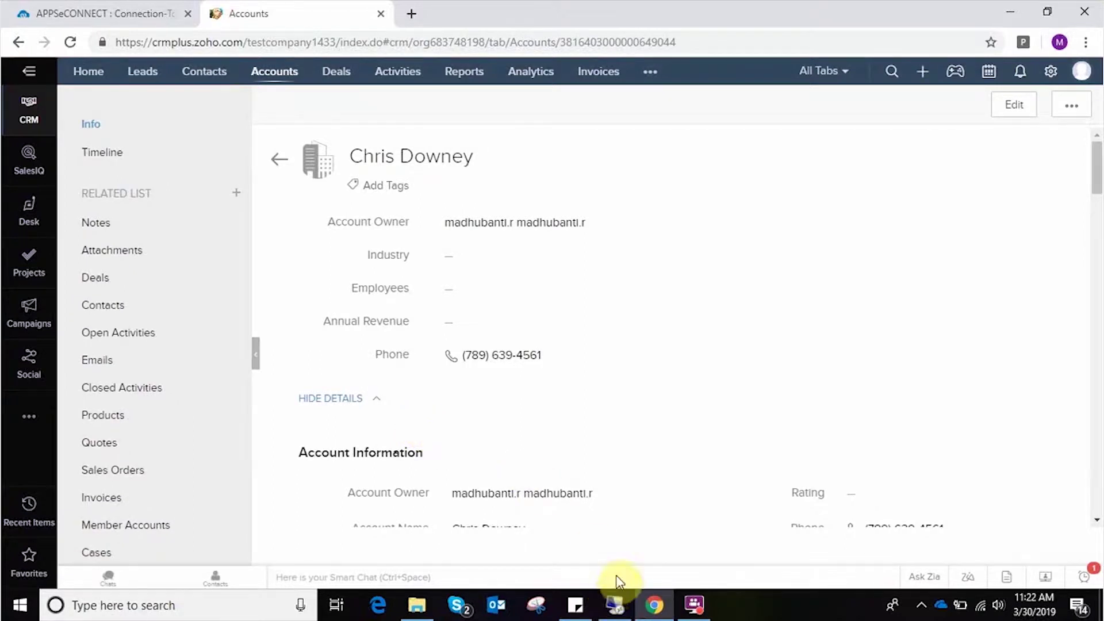
- Switch to the remote Dynamics NAV session showing the APPSeCONNECT sync panel
click(615, 604)
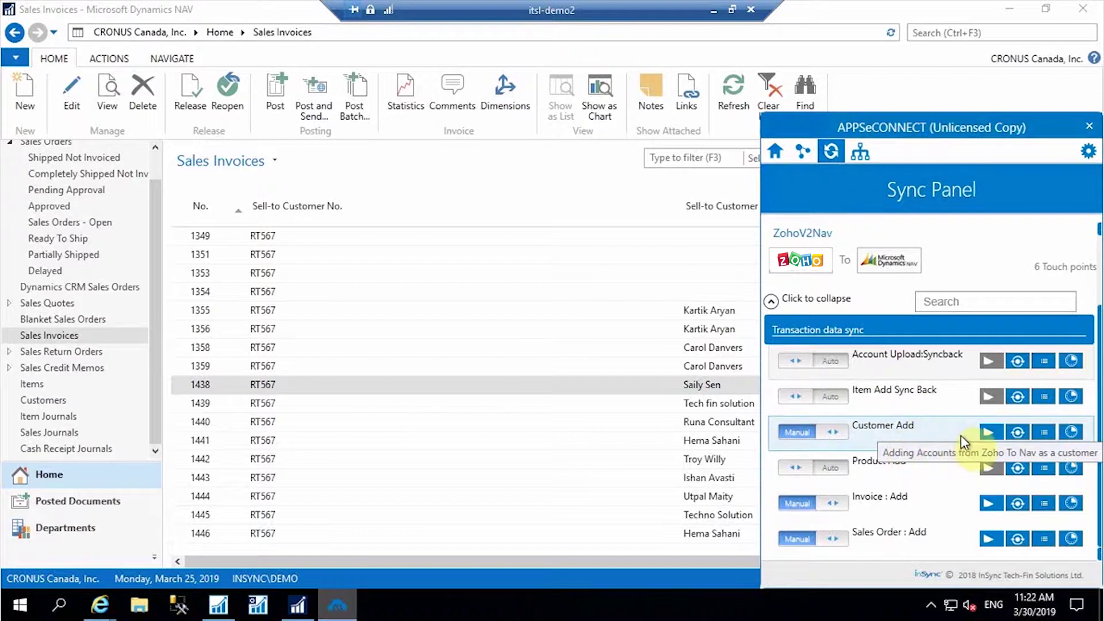
- Run the Customer Add sync into NAV, close the sync panel, and go to Customers
click(987, 436)
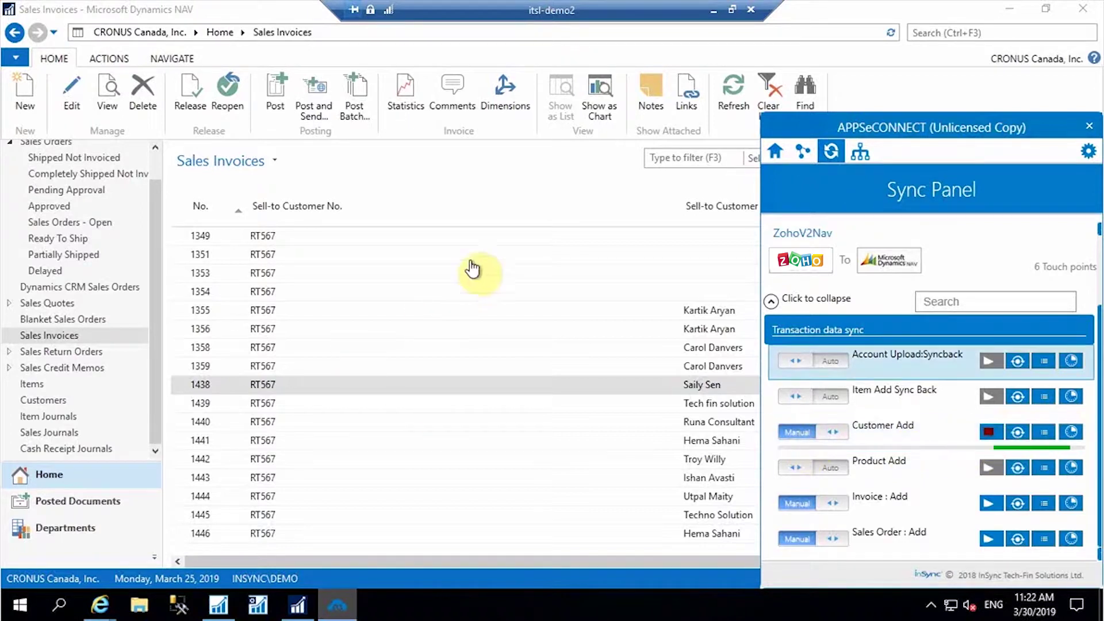
click(463, 200)
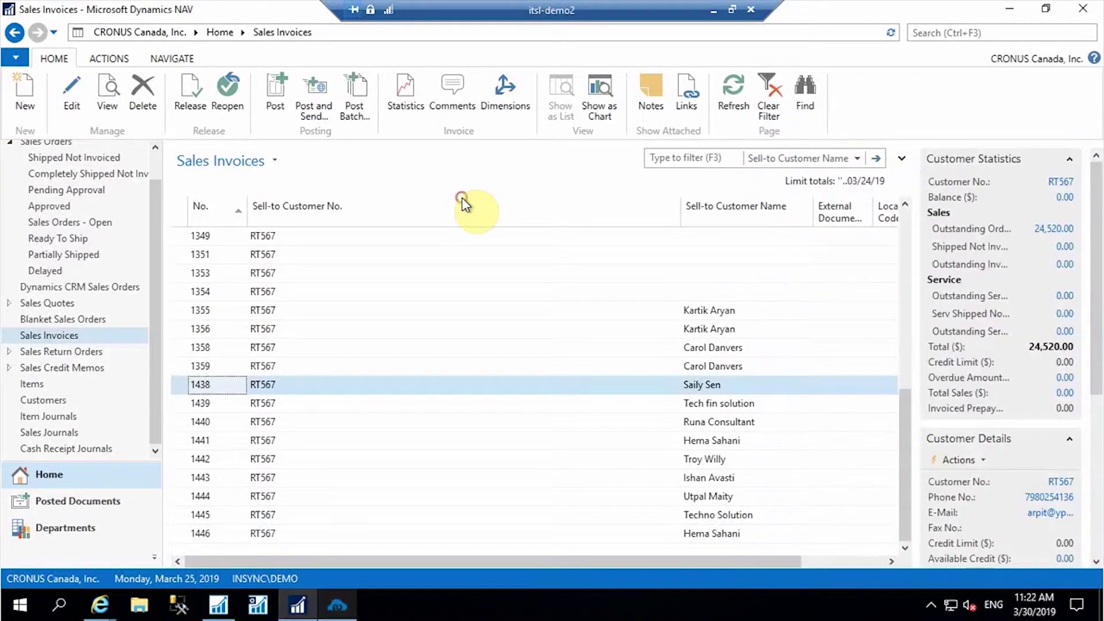
click(57, 404)
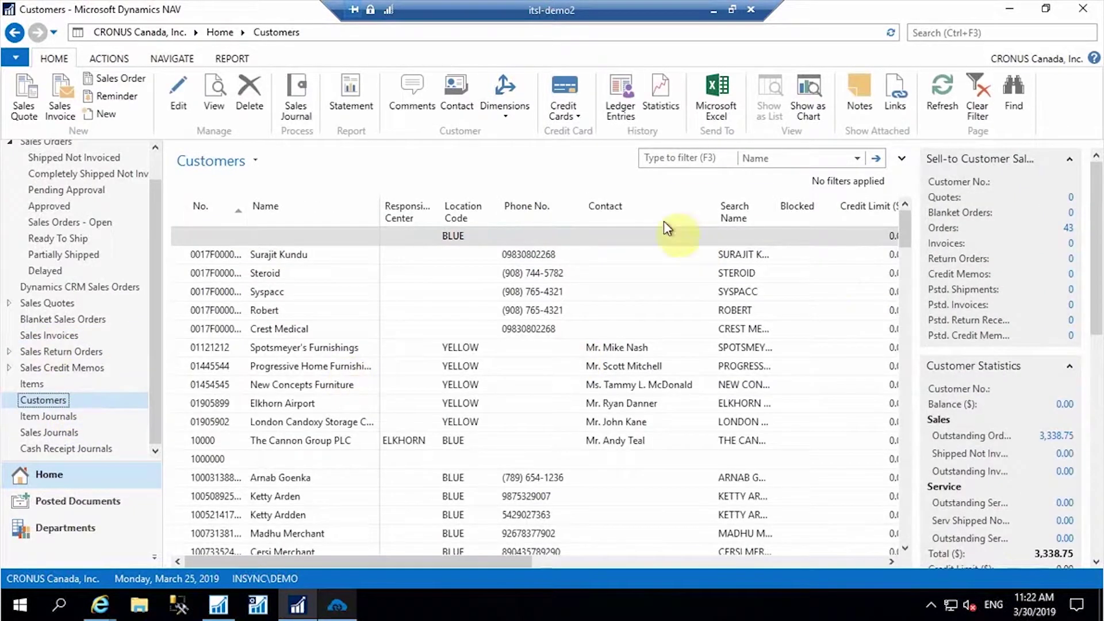
- Filter Customers by the new customer's name and check the card's Florida 32008 address
click(690, 159)
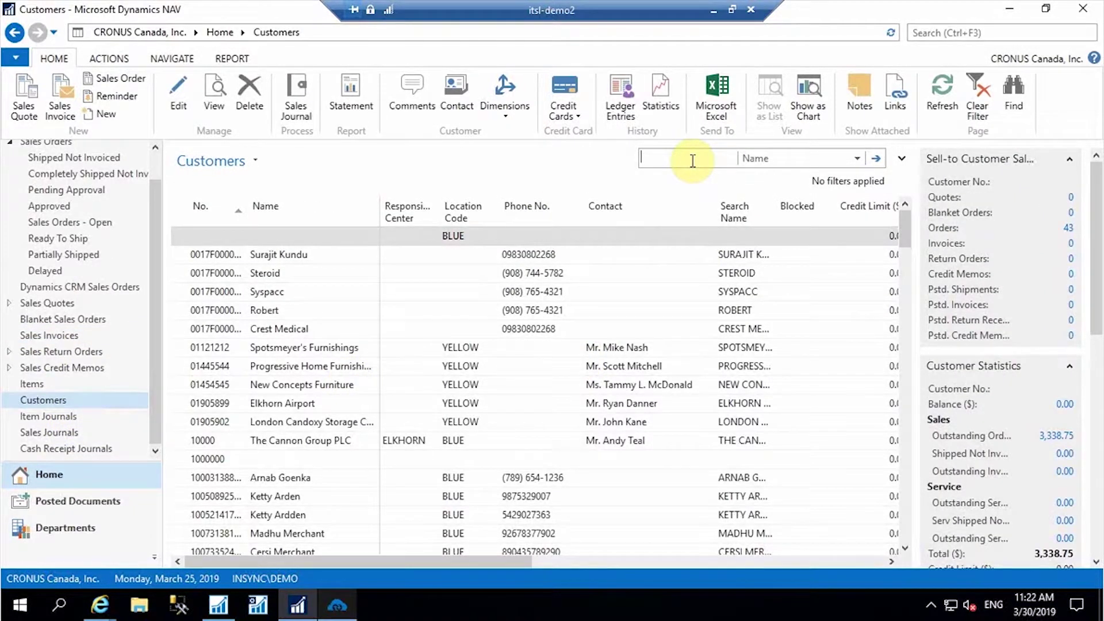
text(Chris)
key(Return)
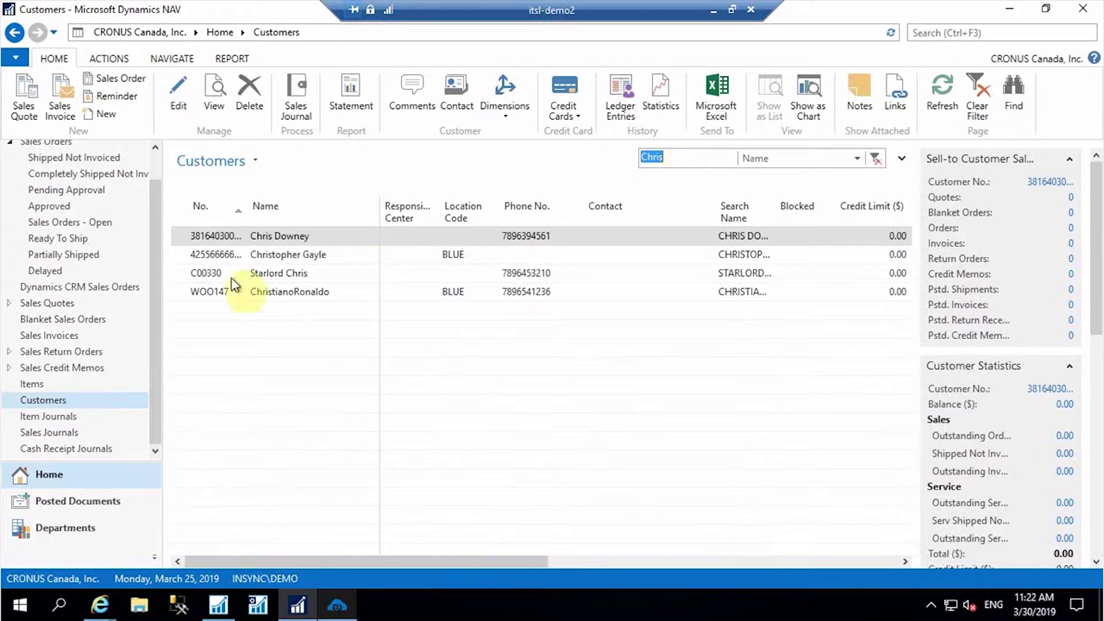
click(274, 236)
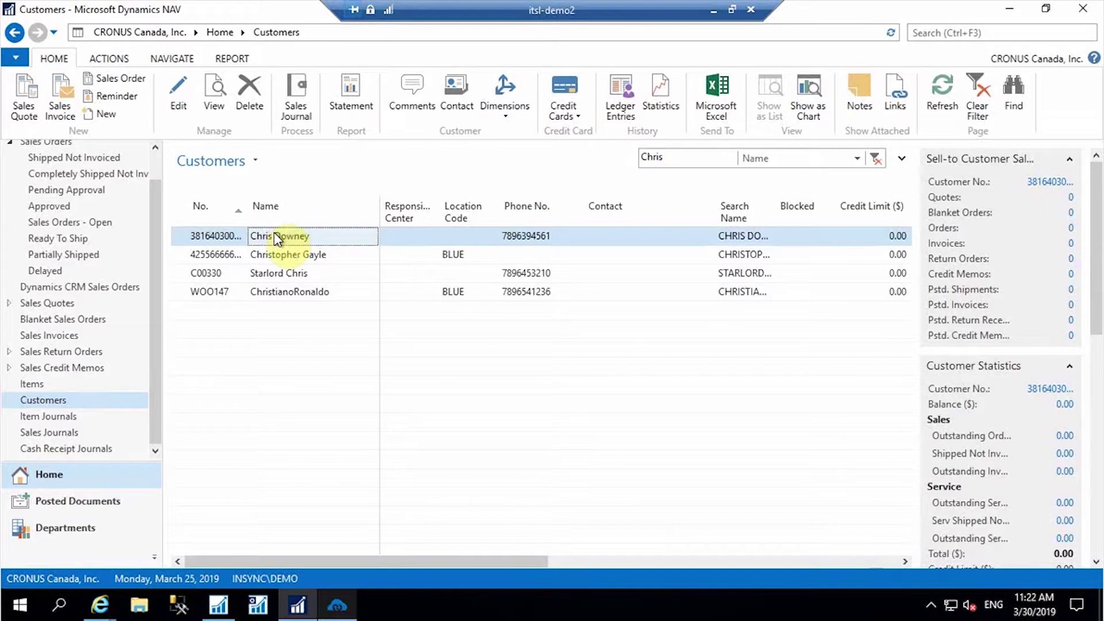
double_click(275, 236)
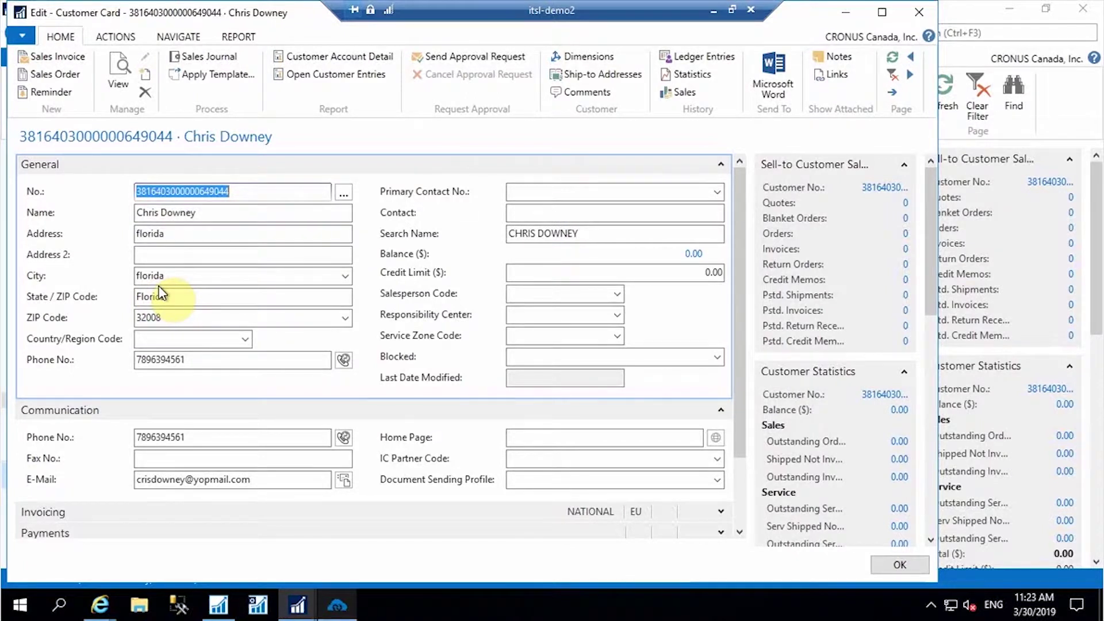
click(741, 269)
drag(746, 330, 399, 319)
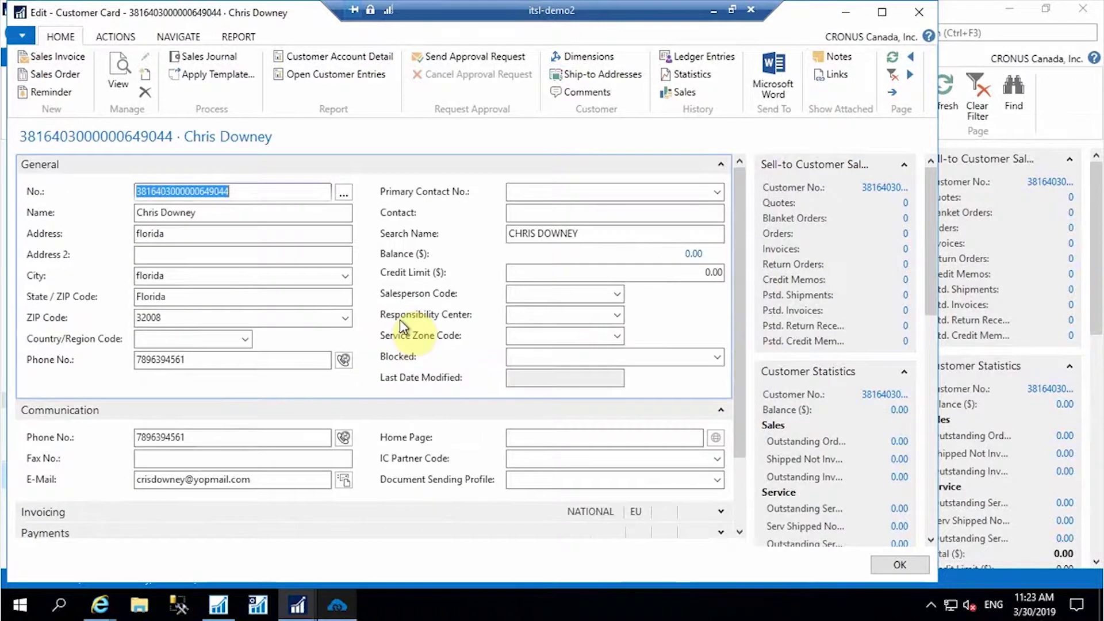
click(920, 12)
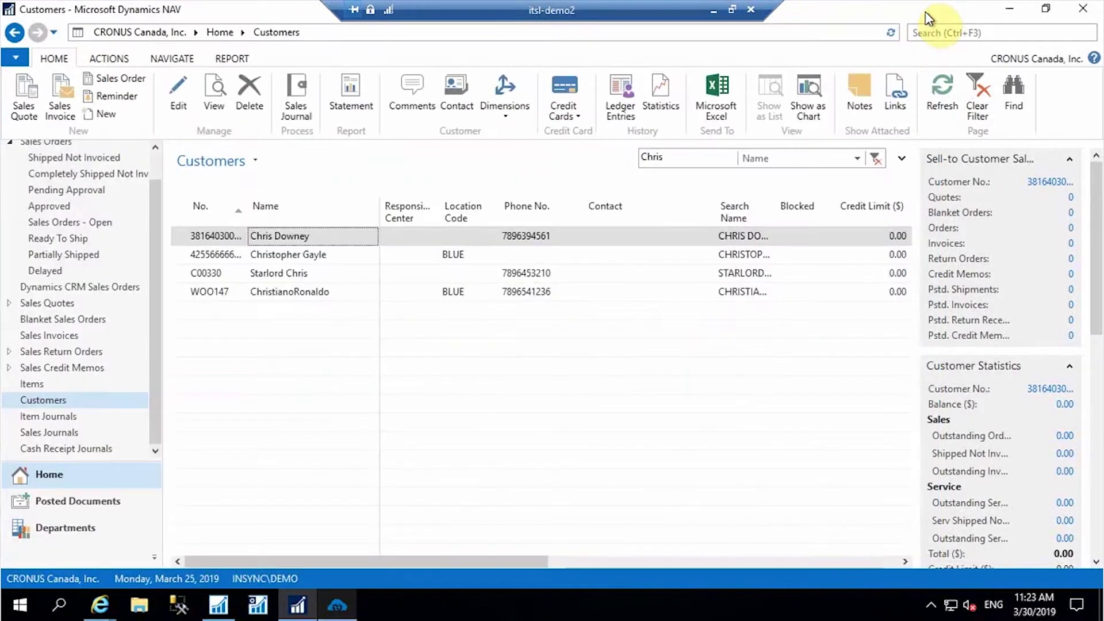
scroll(87, 368, up, 1)
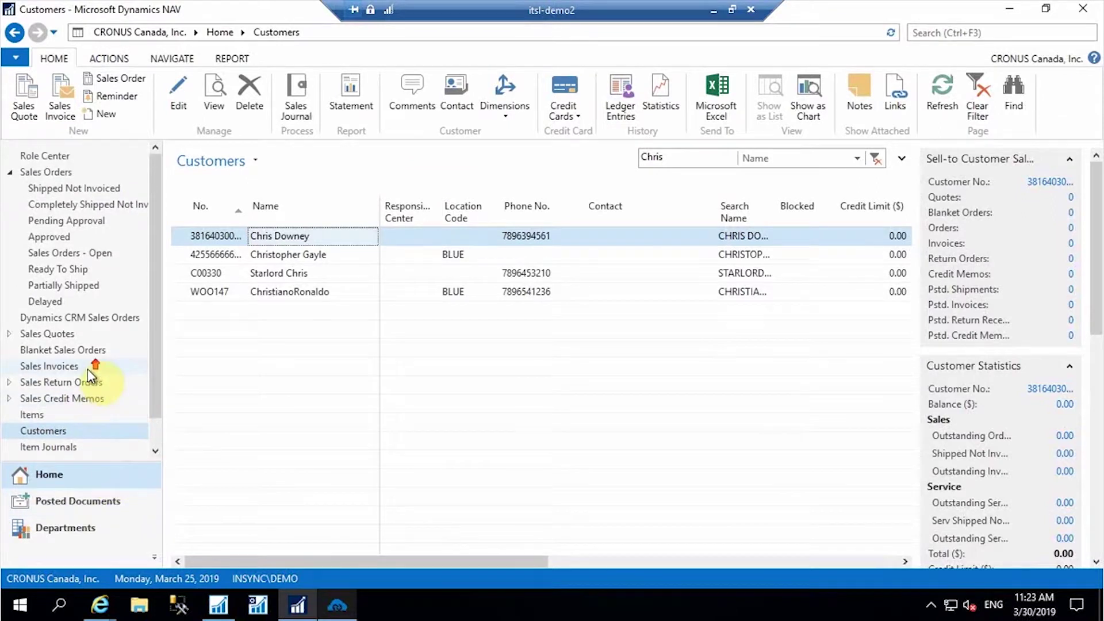
- Create item IT356 'Black lee jeans' with base unit of measure PCS
click(37, 415)
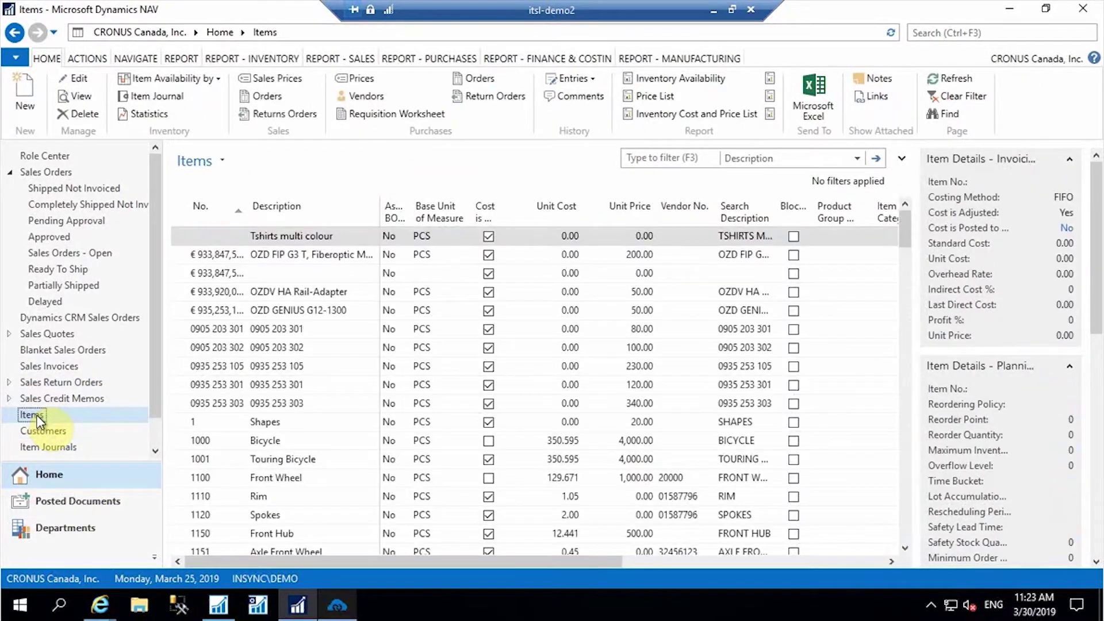
click(26, 97)
text(it356)
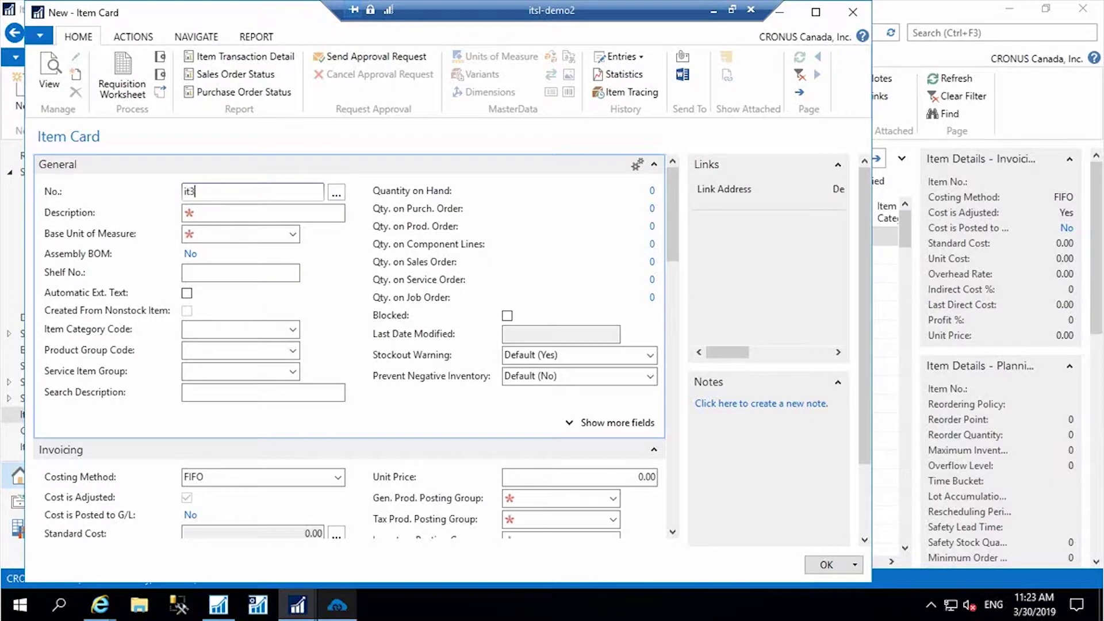
click(239, 210)
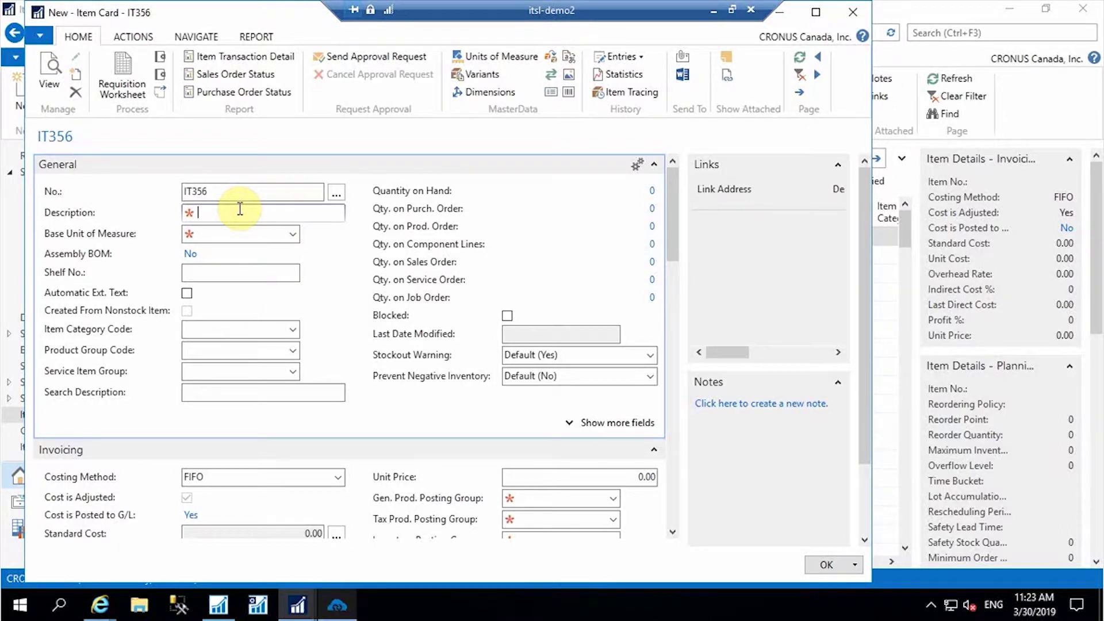
text(Black lee jeans)
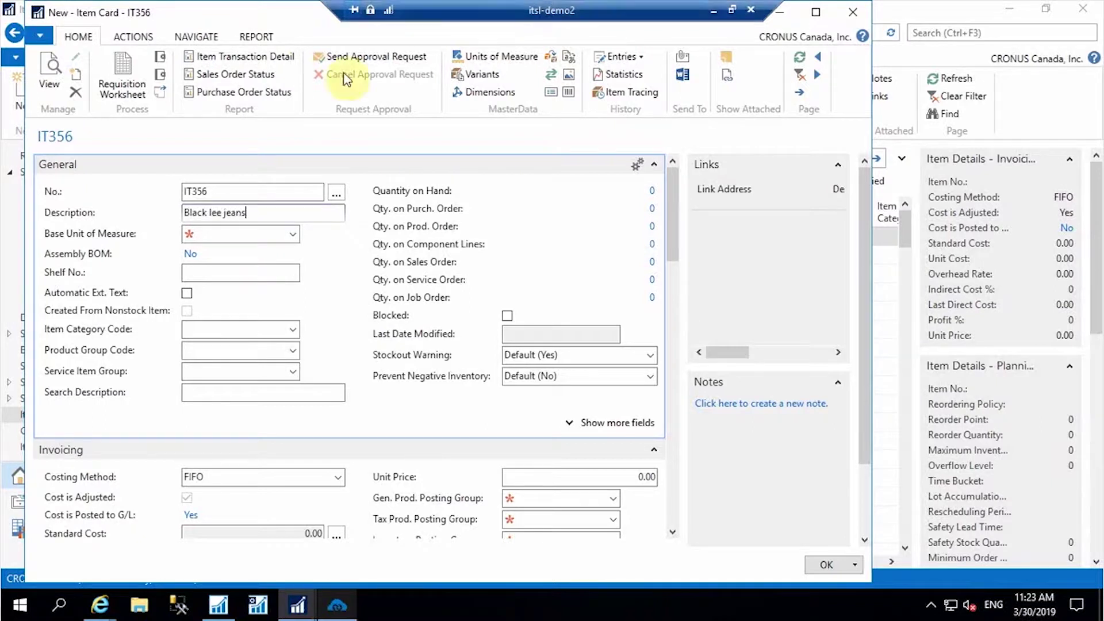
click(293, 233)
drag(403, 299, 403, 362)
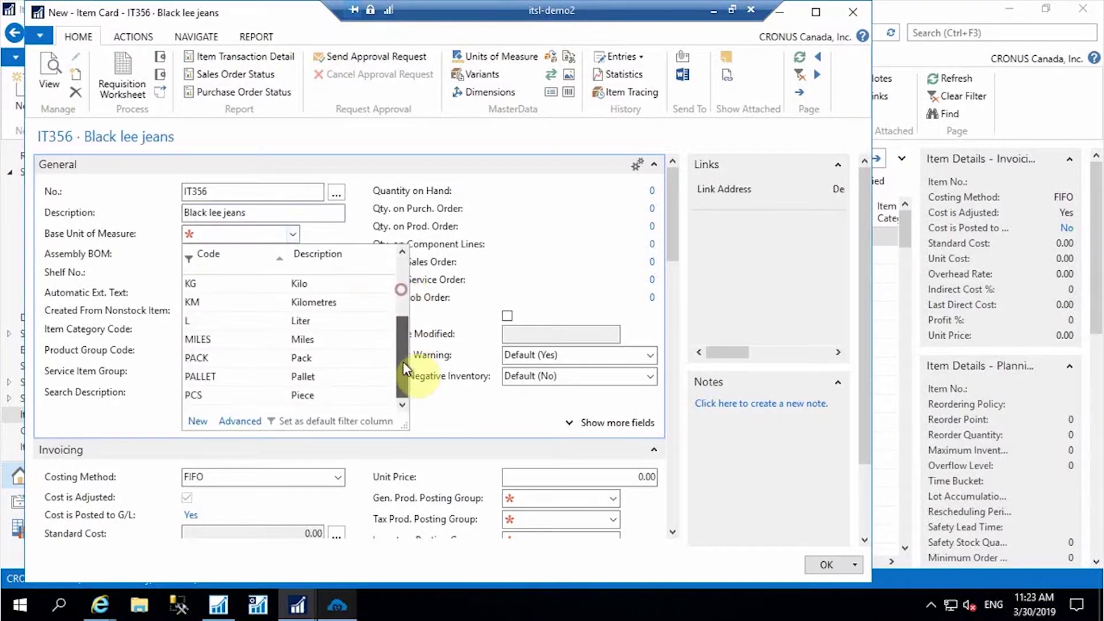
click(270, 395)
- Set Gen. and Tax Prod. Posting Groups to NO TAX, inventory group FINISHED, unit price 5,660
drag(671, 241, 667, 308)
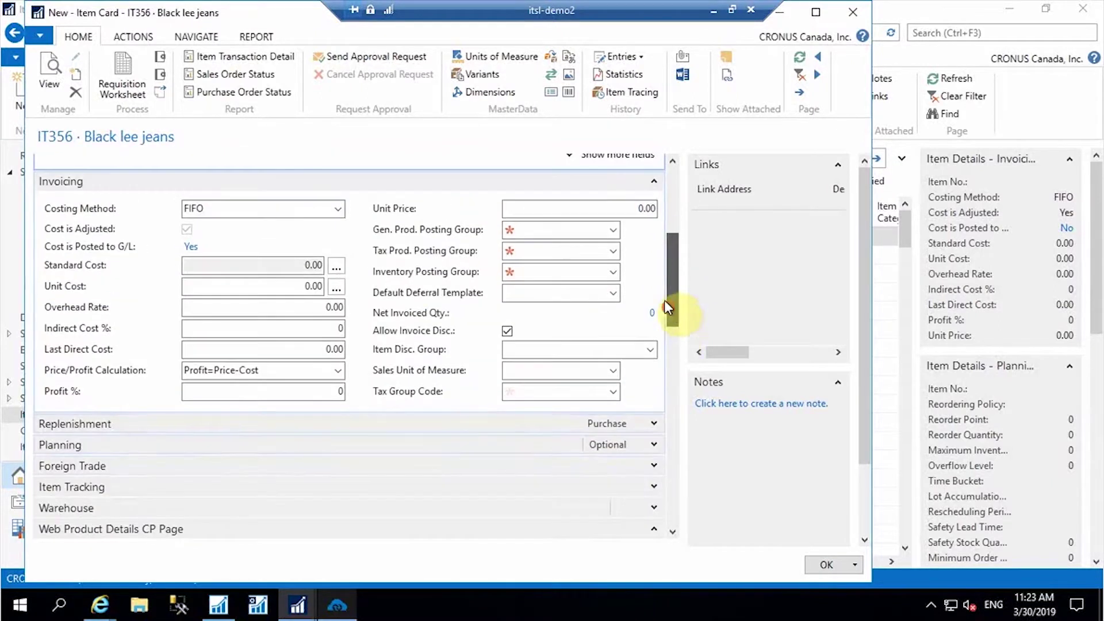
click(613, 230)
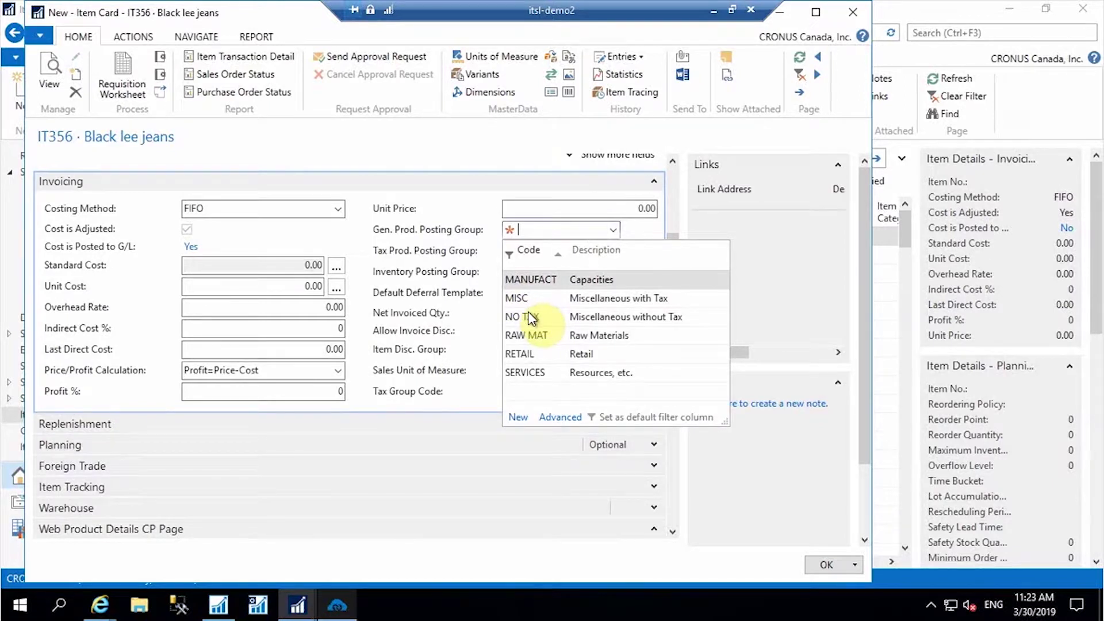
click(530, 315)
click(614, 249)
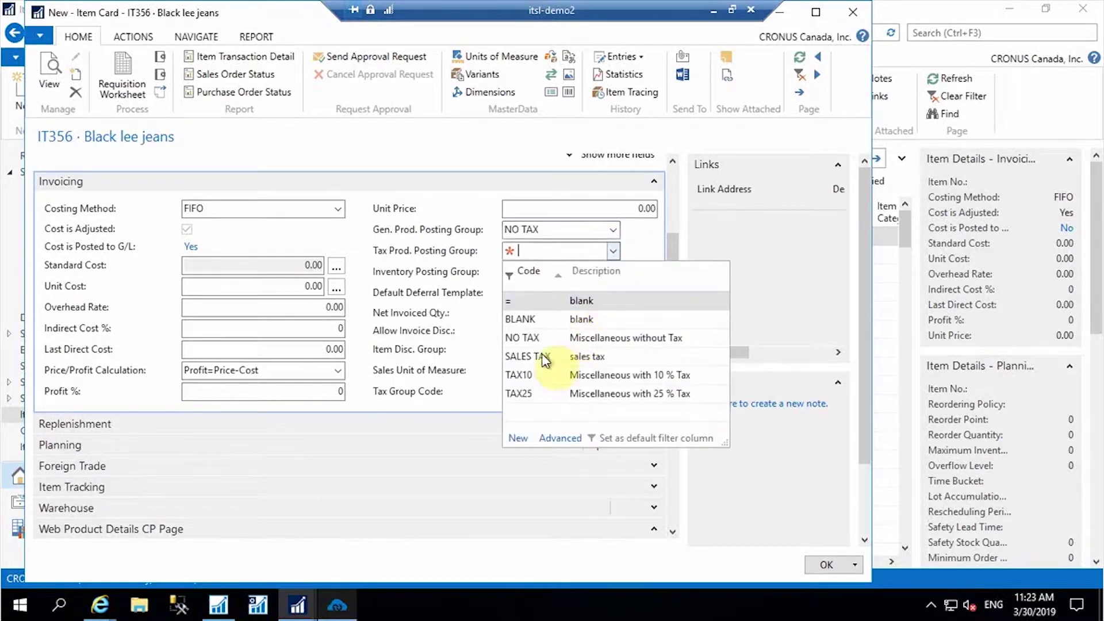
click(534, 345)
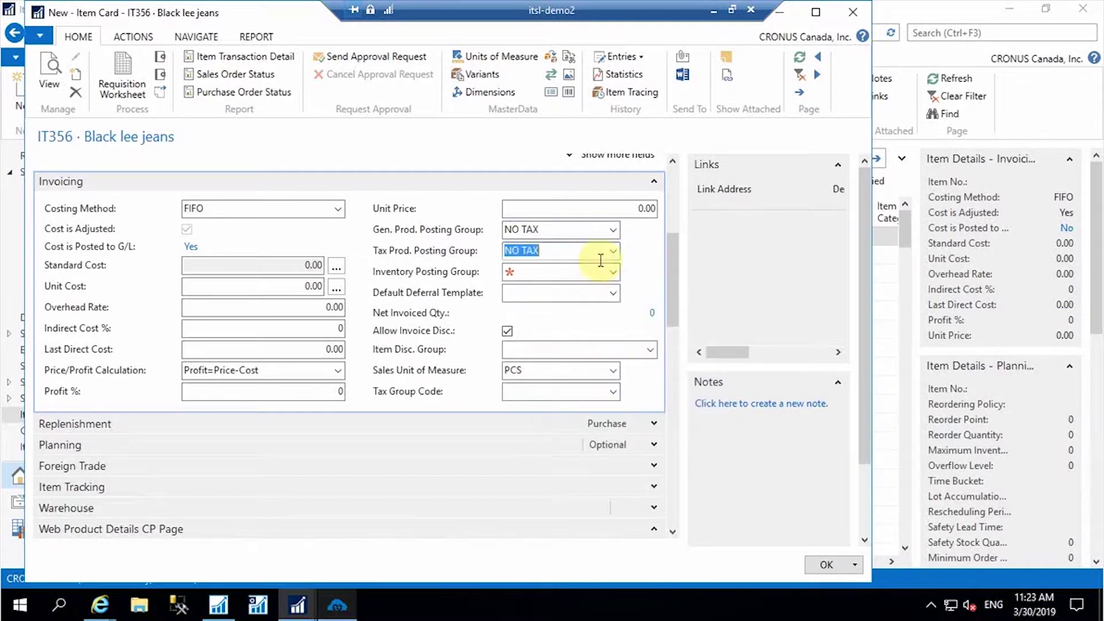
click(613, 271)
click(544, 316)
click(617, 210)
text(566)
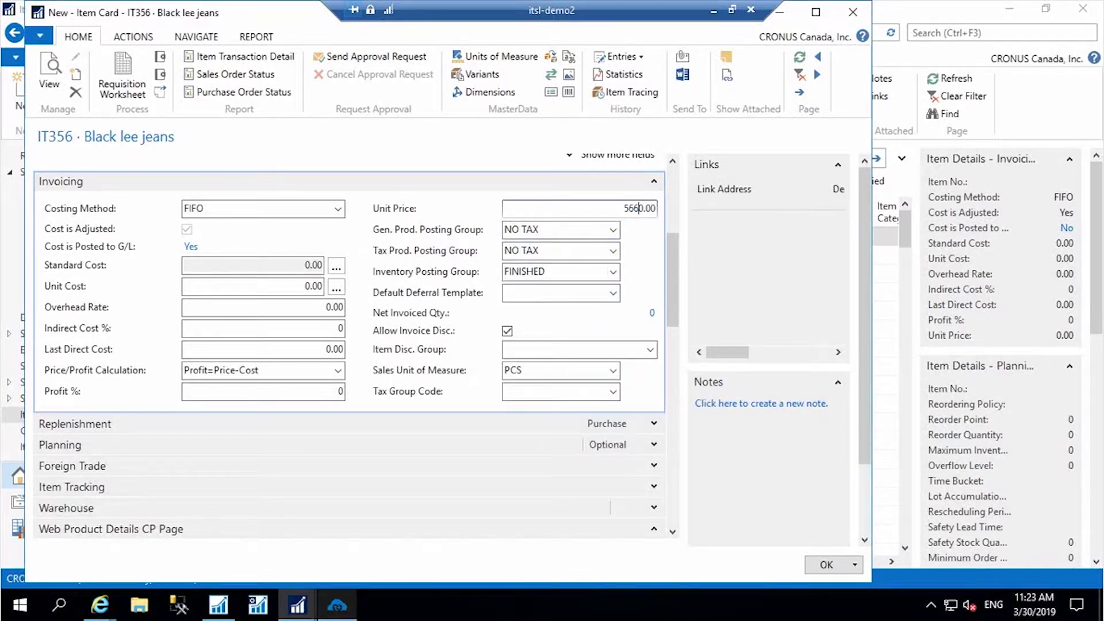
scroll(316, 345, down, 5)
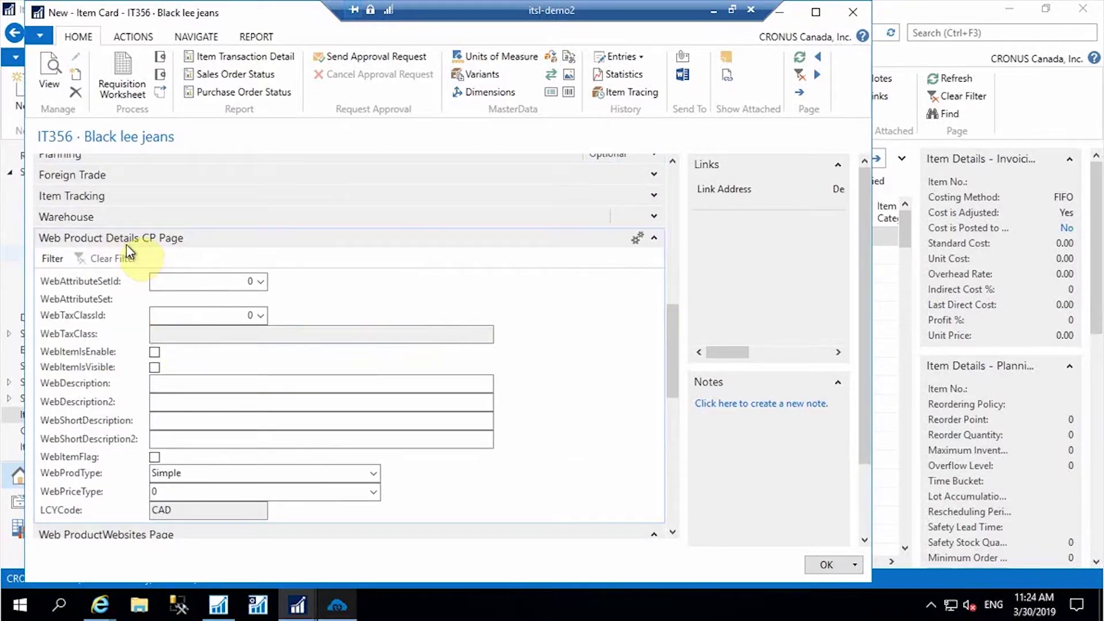
- Tick WebItemIsEnable, WebItemIsVisible and WebItemFlag for item IT356
scroll(233, 273, down, 2)
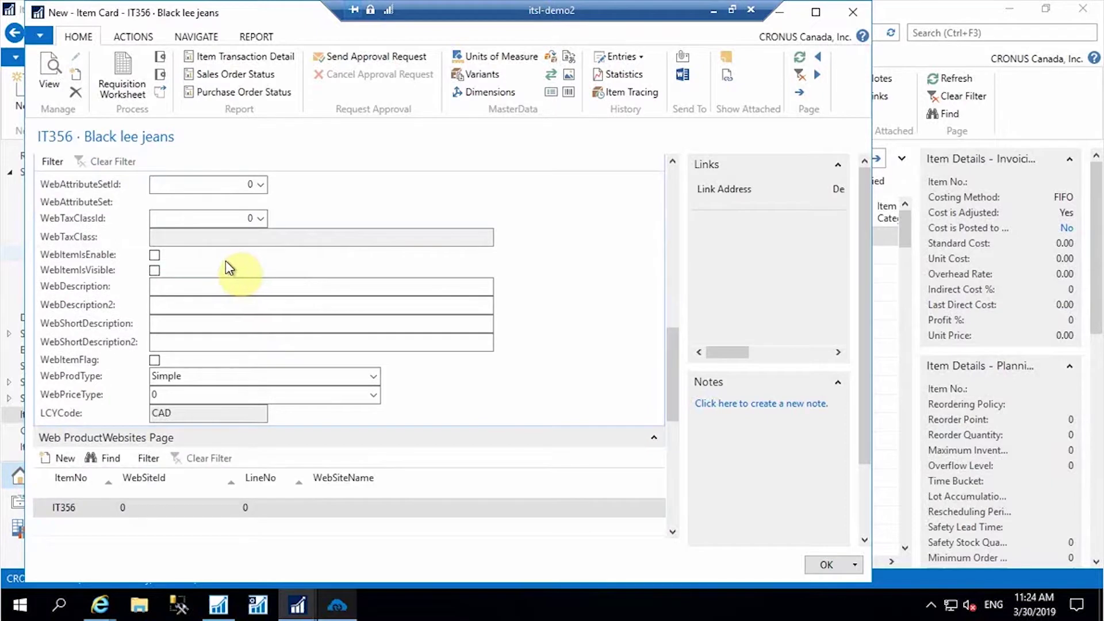
scroll(444, 288, up, 2)
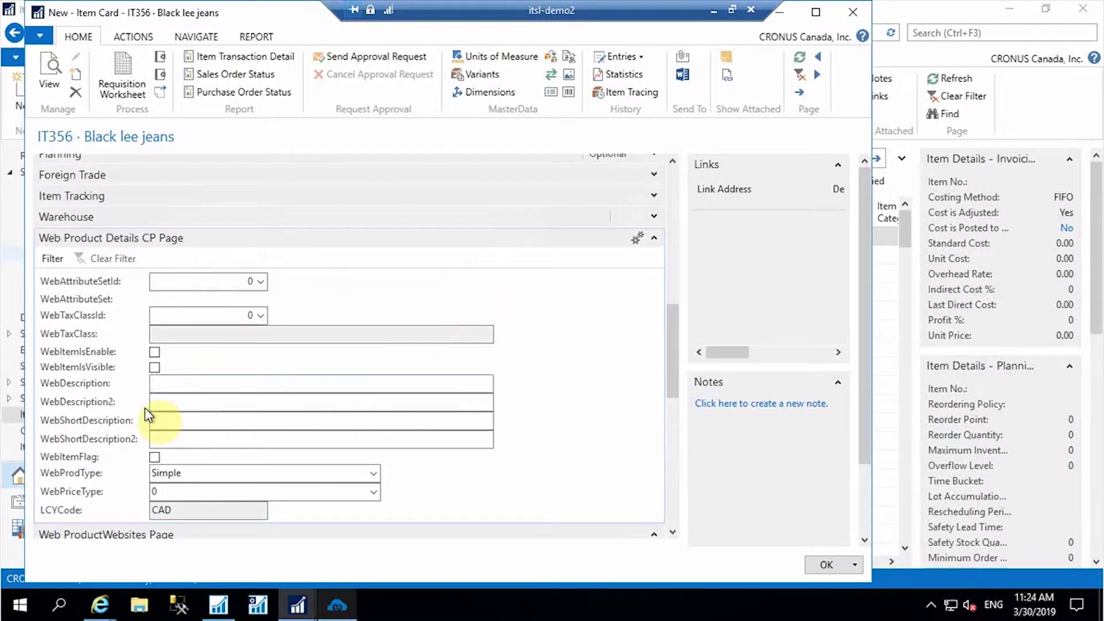
click(155, 352)
click(155, 367)
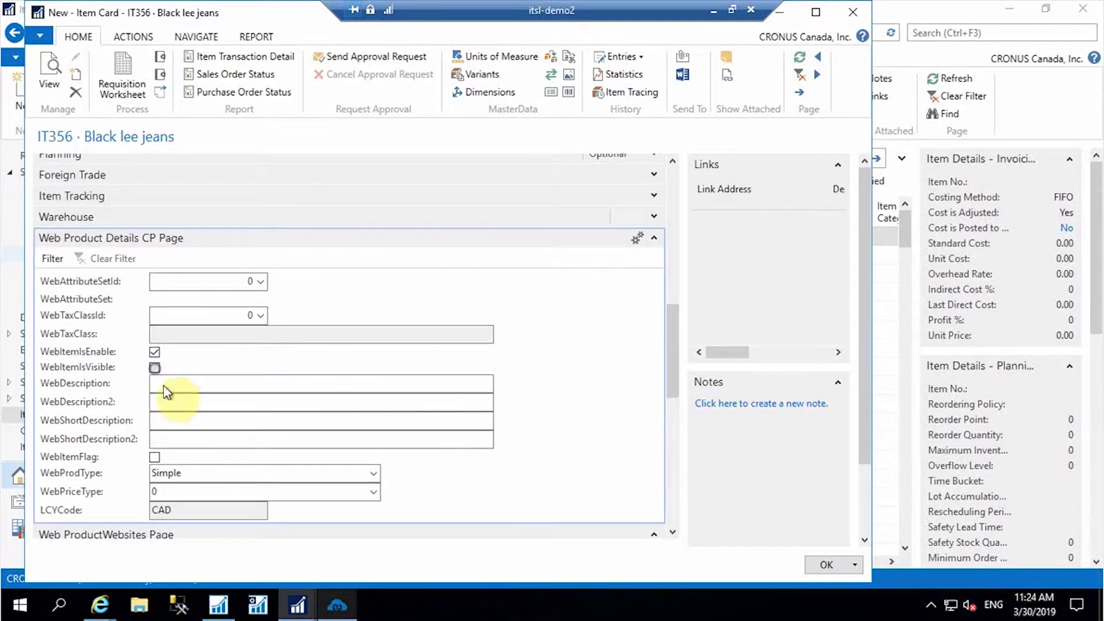
click(155, 457)
- Set both WebDescription and WebShortDescription to 'lee jeans'
click(178, 385)
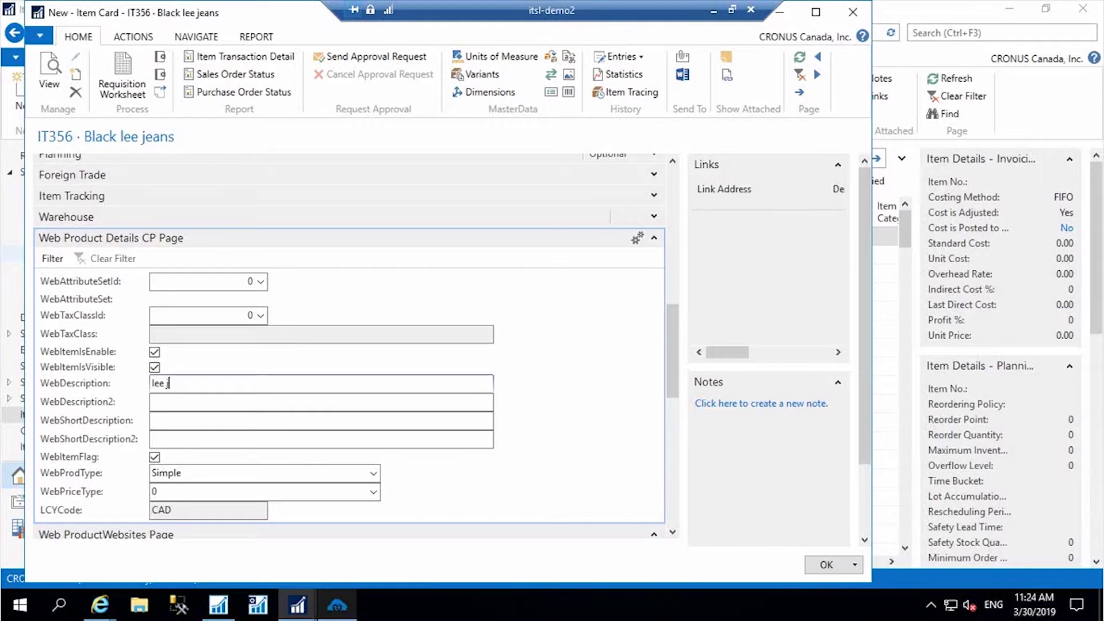
drag(267, 385, 137, 383)
key(ctrl+c)
click(197, 423)
key(ctrl+v)
scroll(448, 439, down, 2)
scroll(448, 440, down, 2)
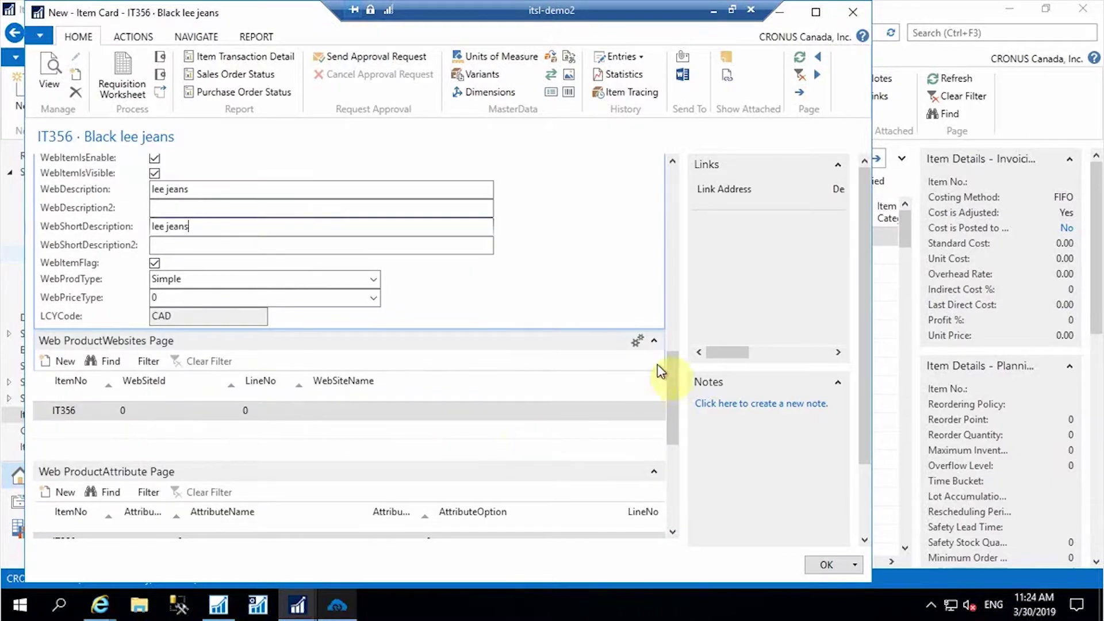
scroll(658, 368, down, 5)
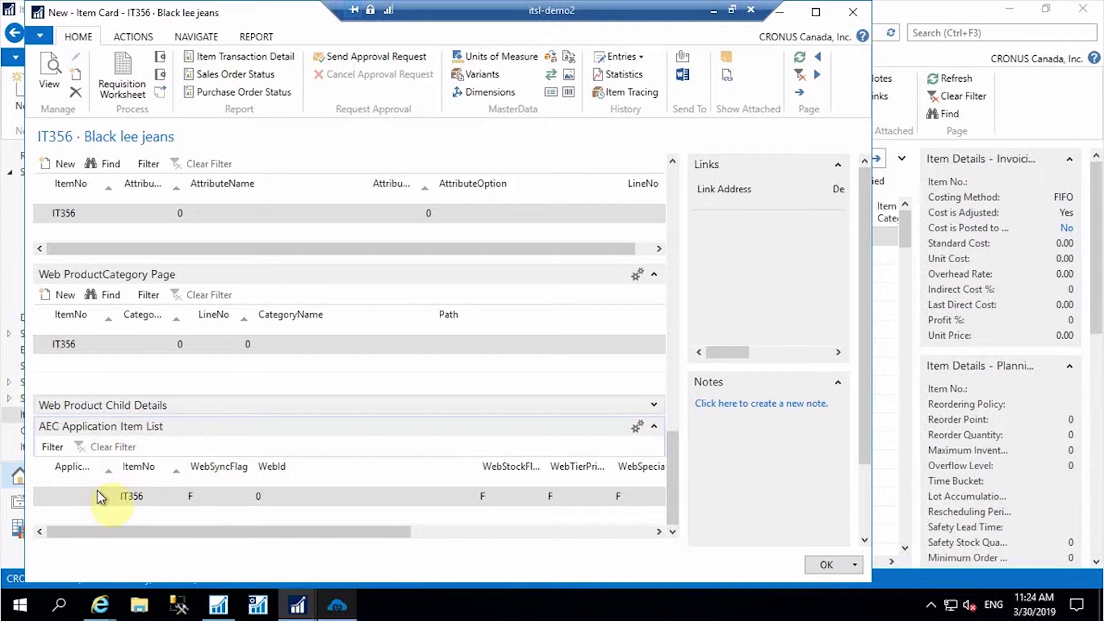
- Set the IT356 application item entry's ApplicationId to 8 and tick its WebItemFlag
click(69, 496)
click(111, 496)
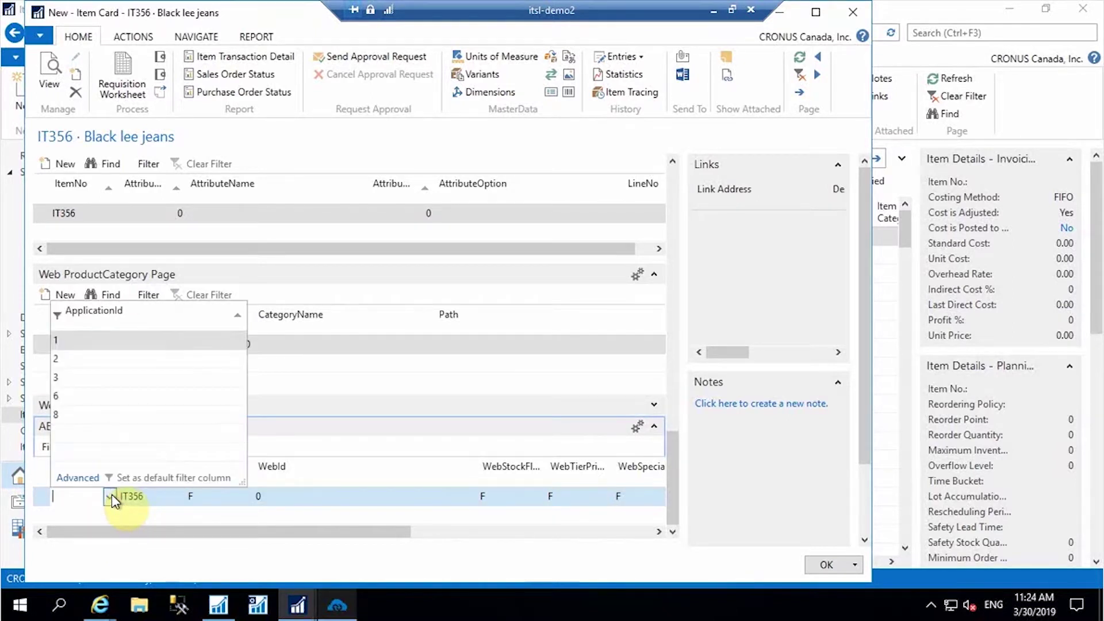
click(69, 415)
drag(153, 530, 499, 528)
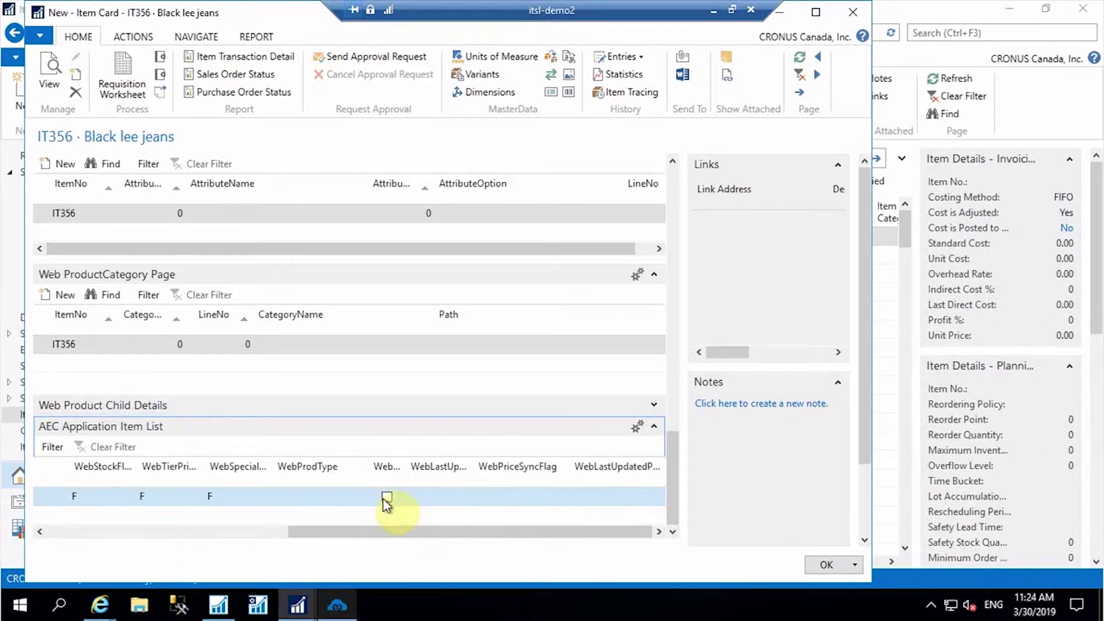
click(390, 498)
drag(407, 466, 527, 467)
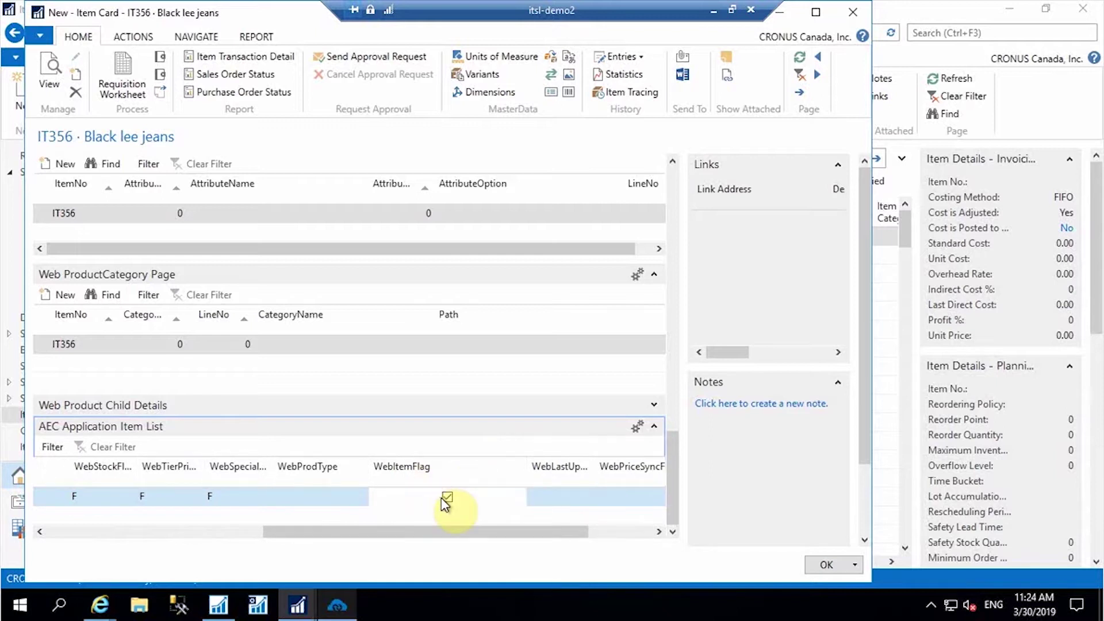
drag(676, 467, 671, 186)
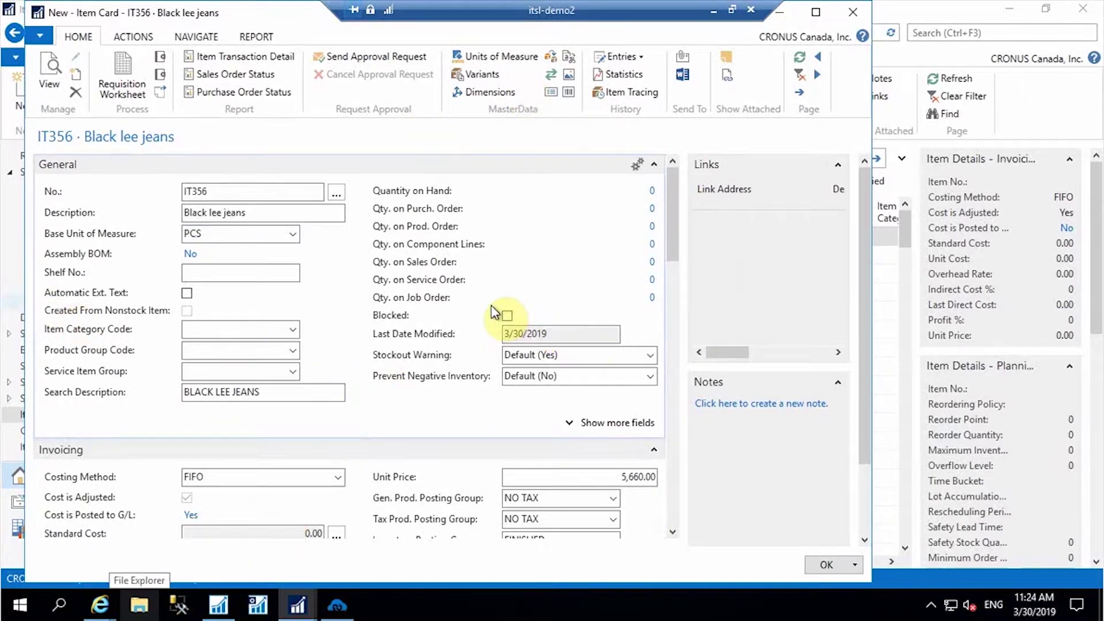
- Close the IT356 card and run the NAV-to-Zoho Product Add sync
click(828, 565)
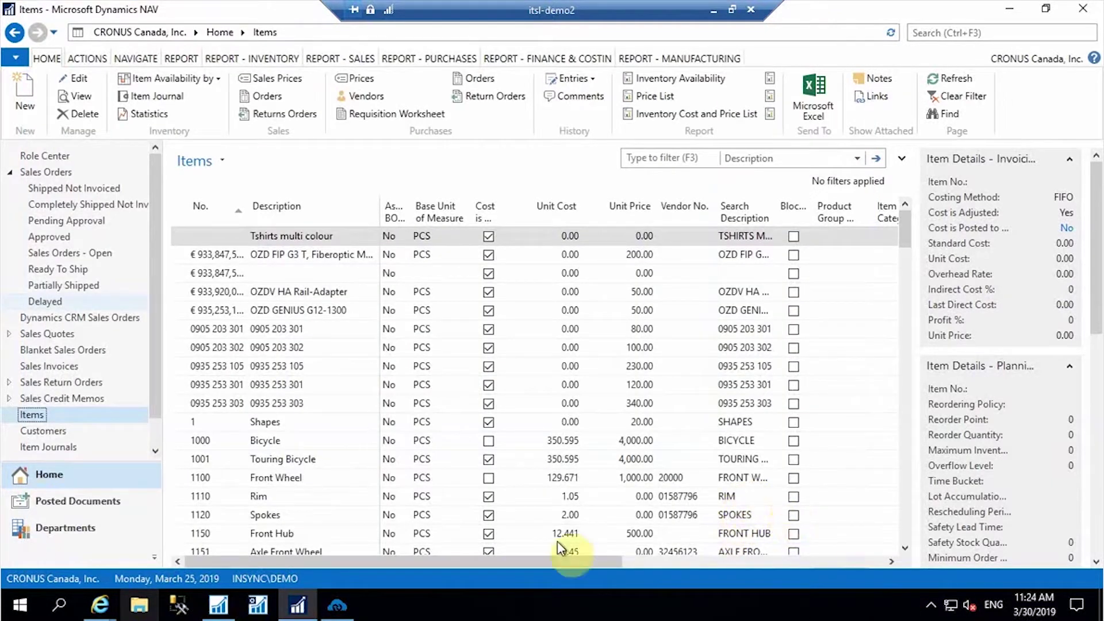
click(352, 607)
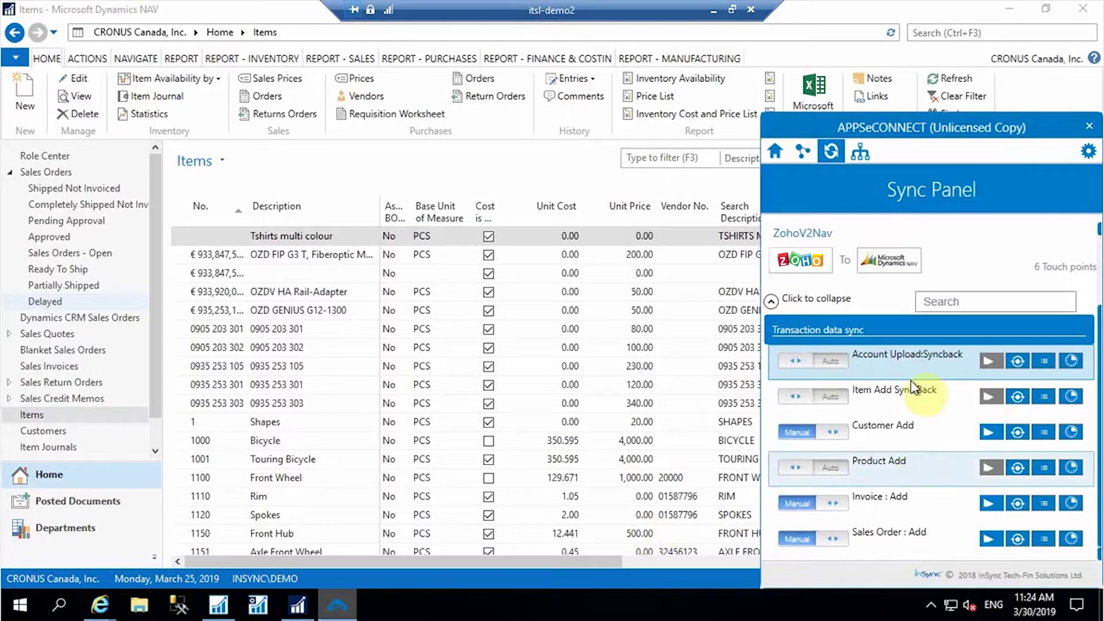
click(774, 300)
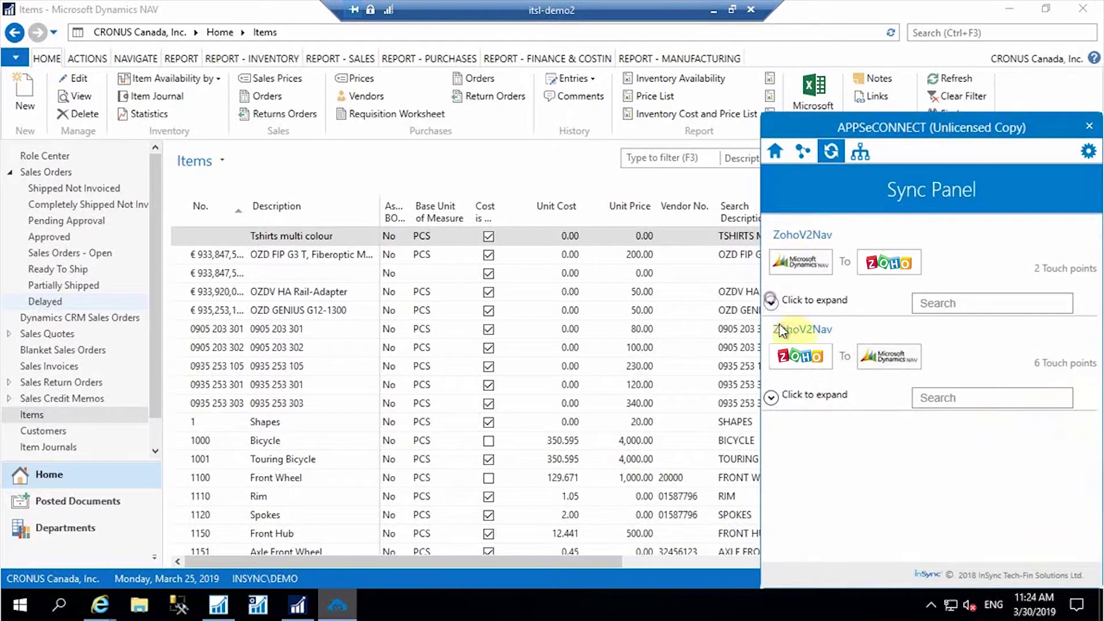
click(772, 398)
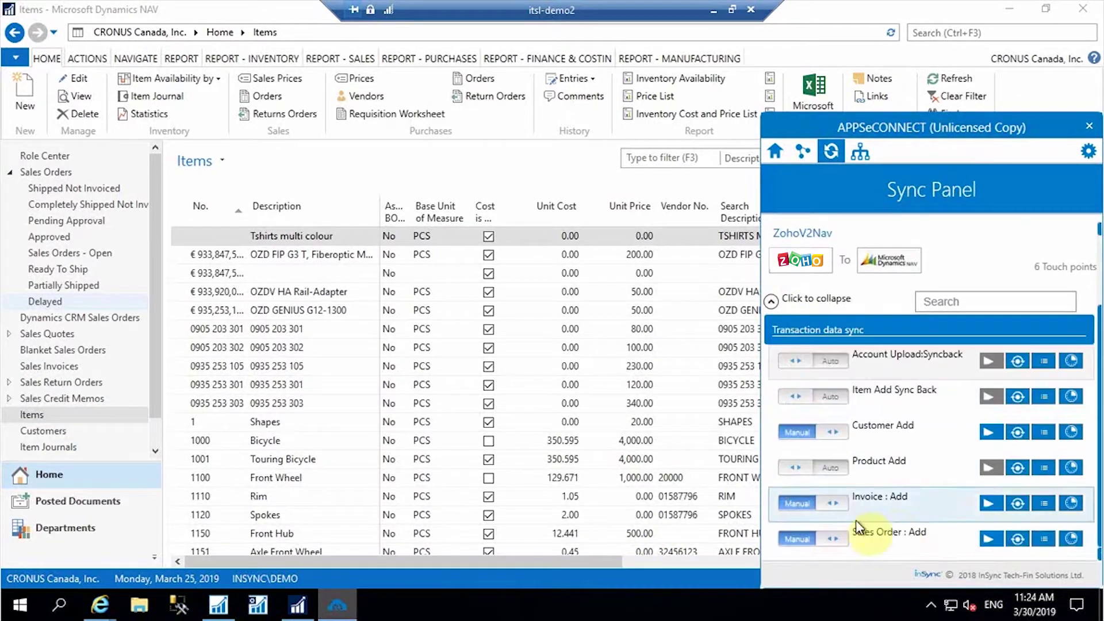
click(770, 303)
click(773, 302)
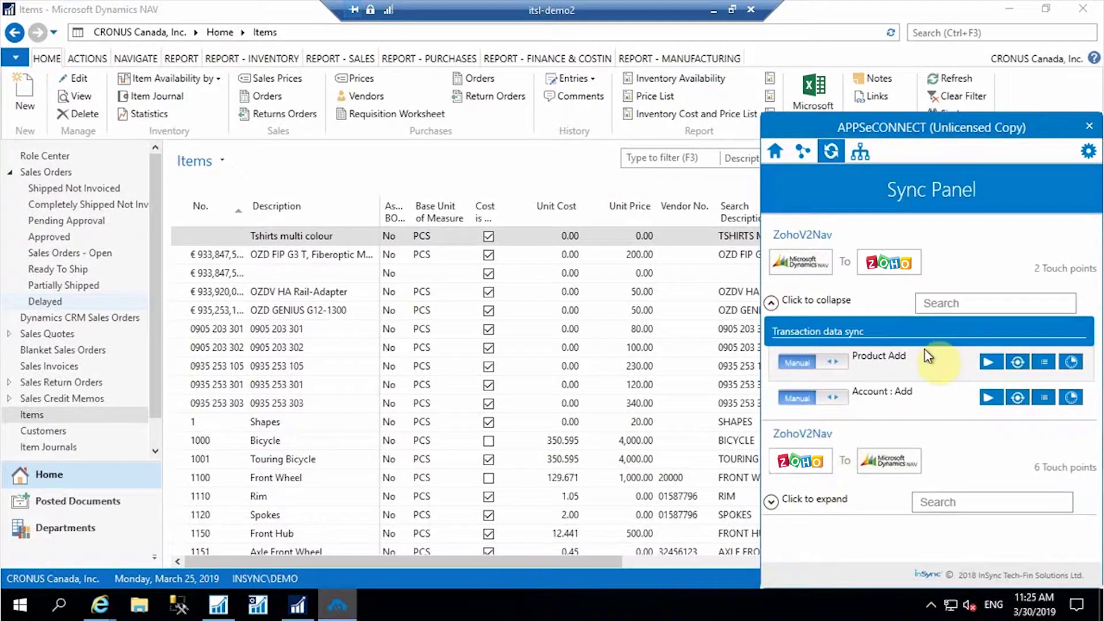
click(989, 361)
click(259, 160)
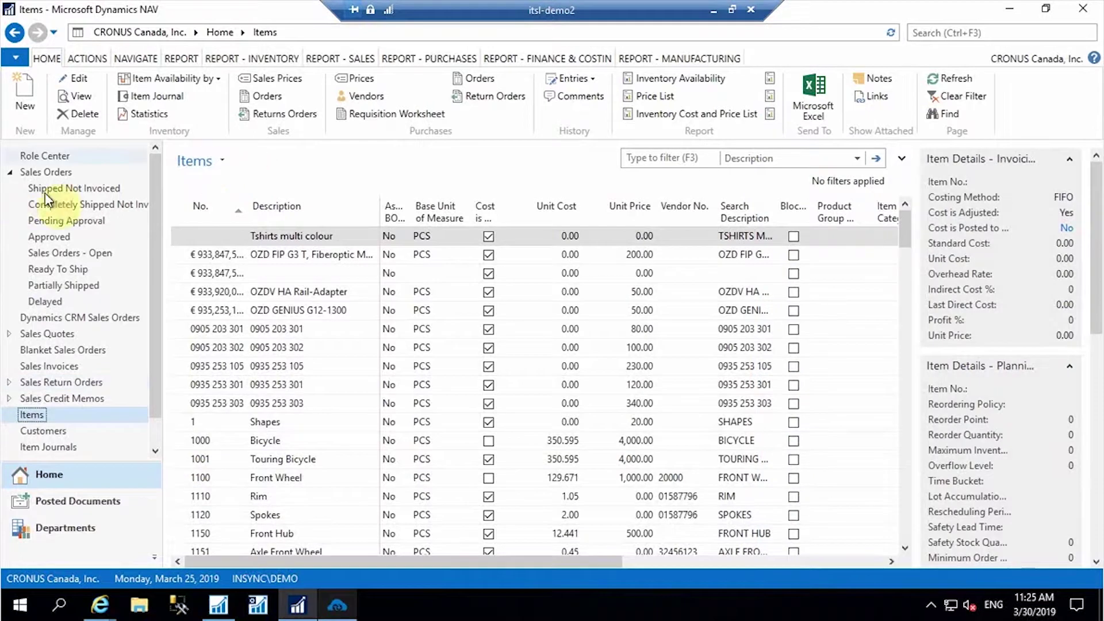
- Confirm Black lee jeans (IT356) at $5,660.00 in Zoho Products, then go to Sales Orders
click(714, 10)
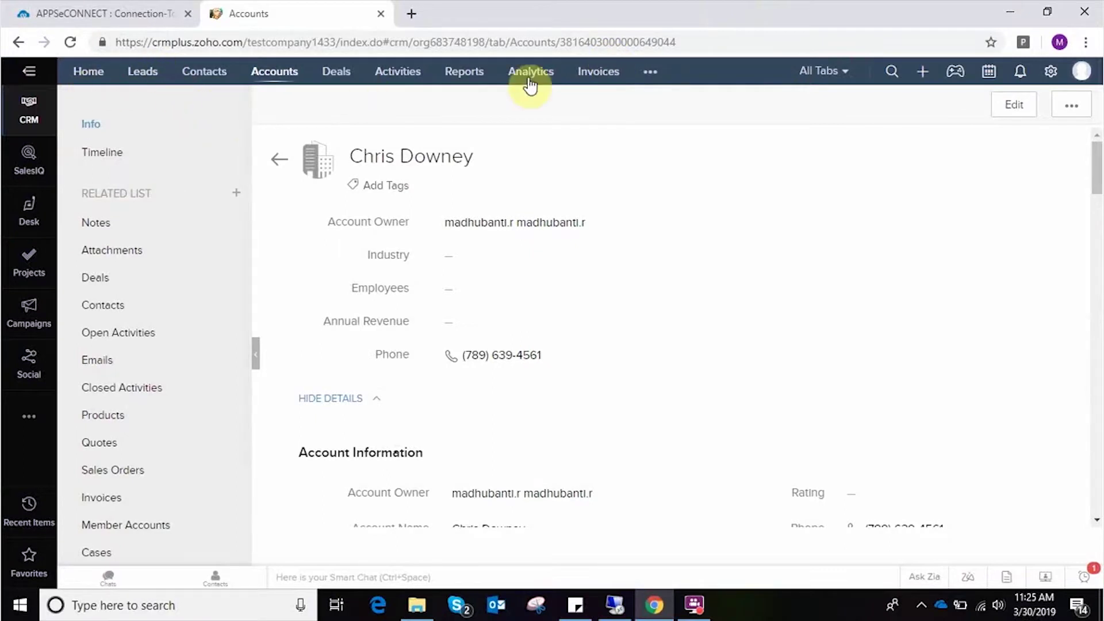
click(653, 73)
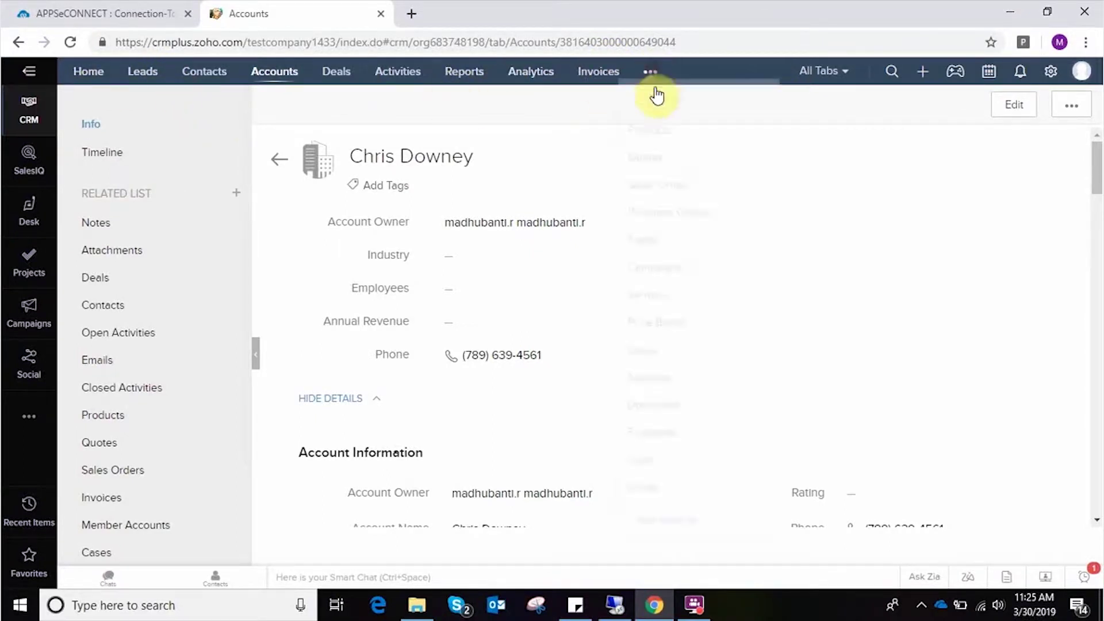
click(652, 135)
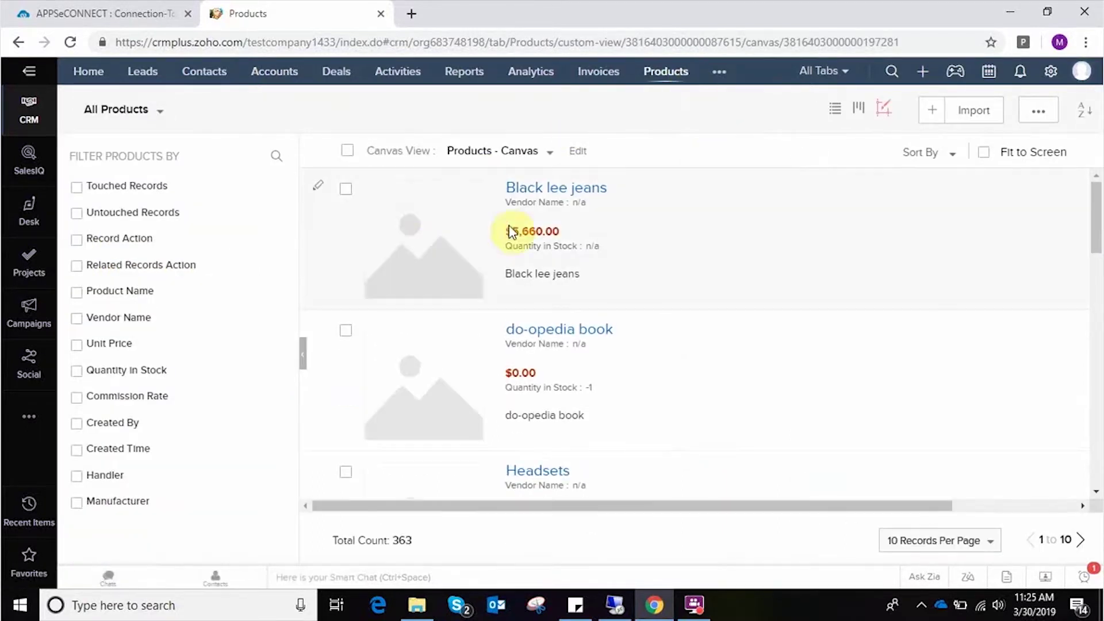
click(556, 189)
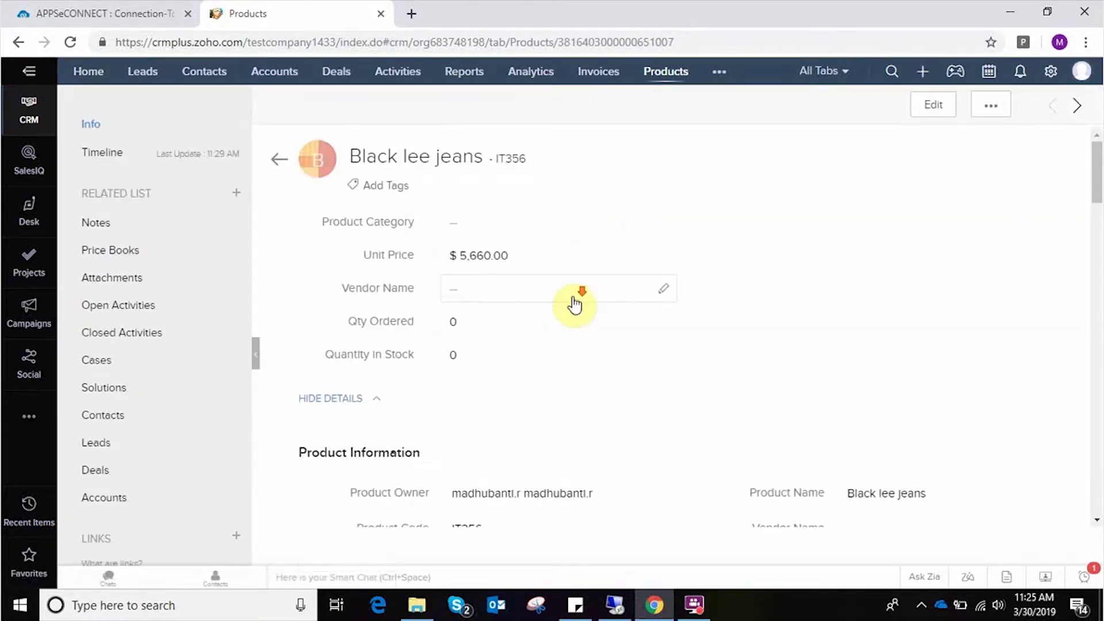
scroll(571, 301, down, 3)
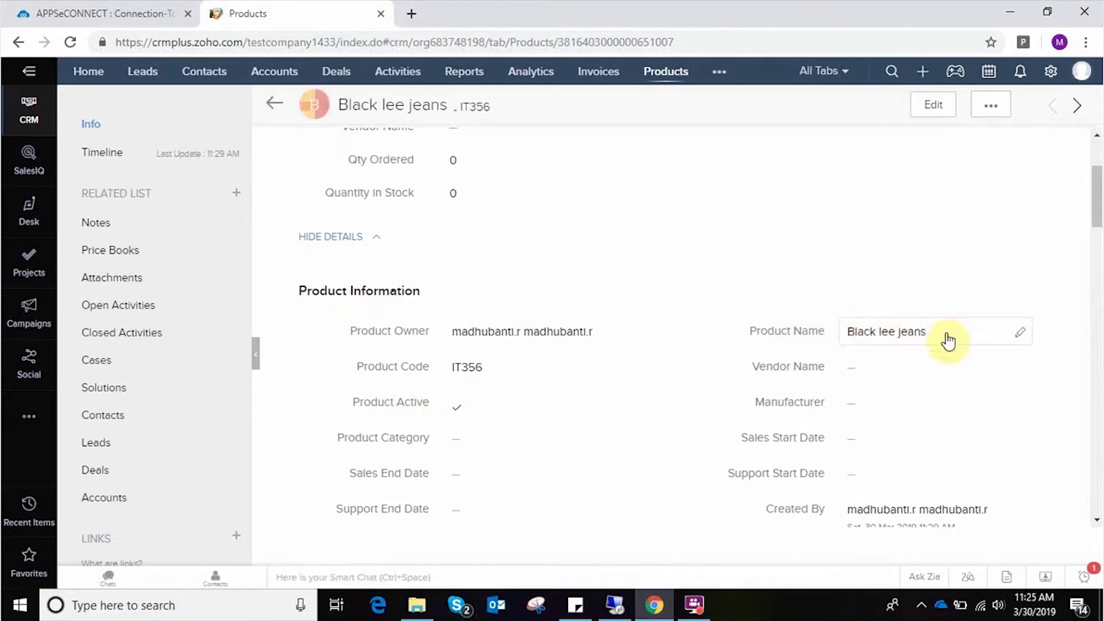
scroll(571, 339, up, 3)
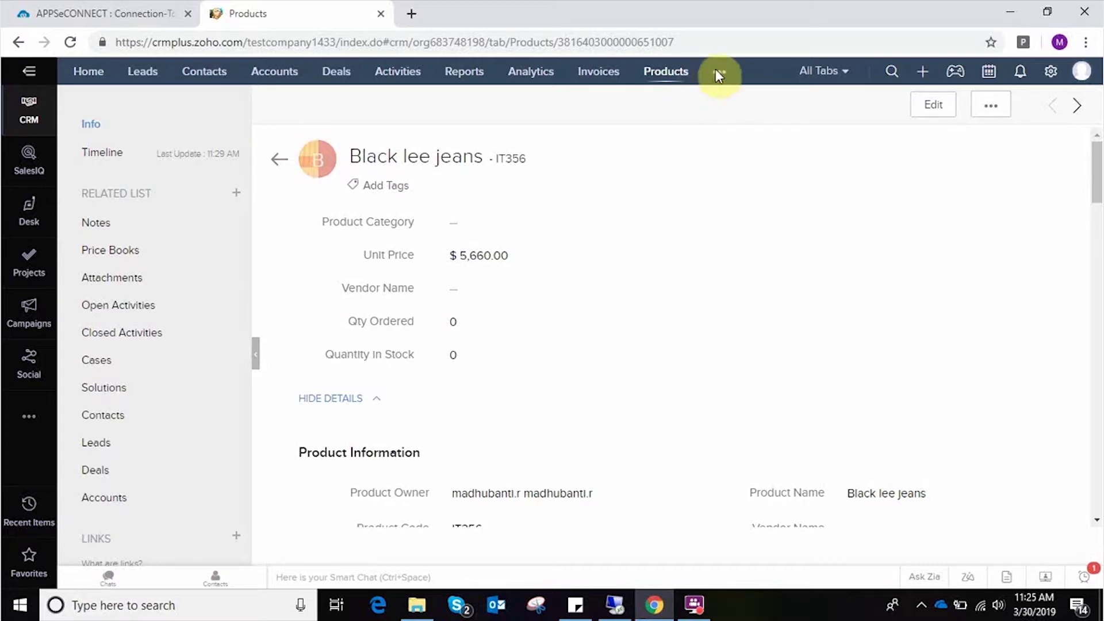
click(718, 73)
click(727, 165)
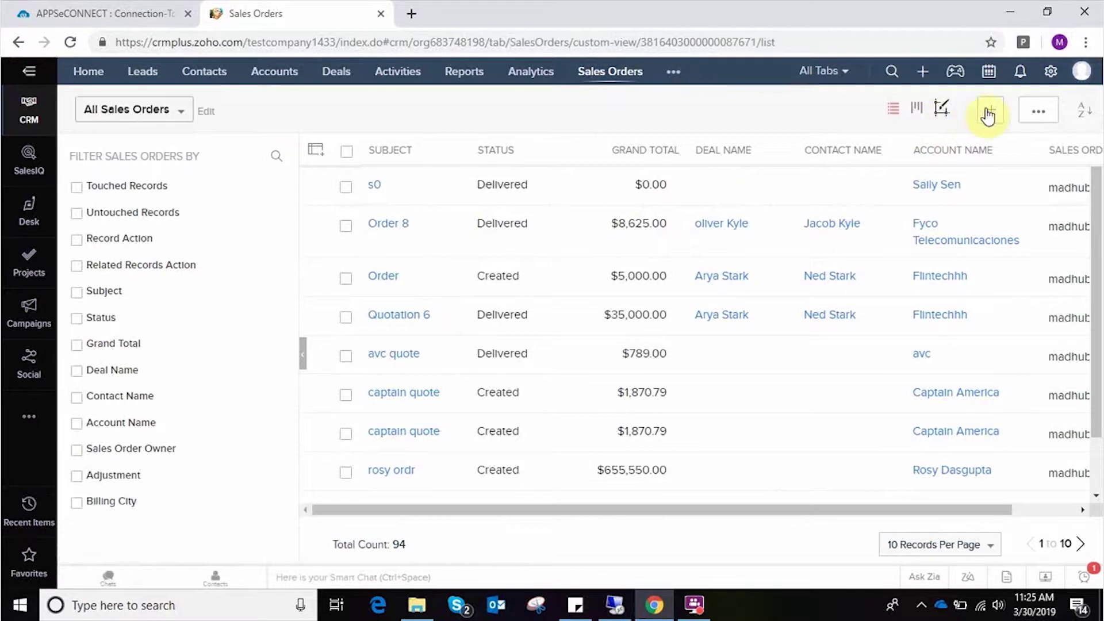
click(325, 184)
click(339, 273)
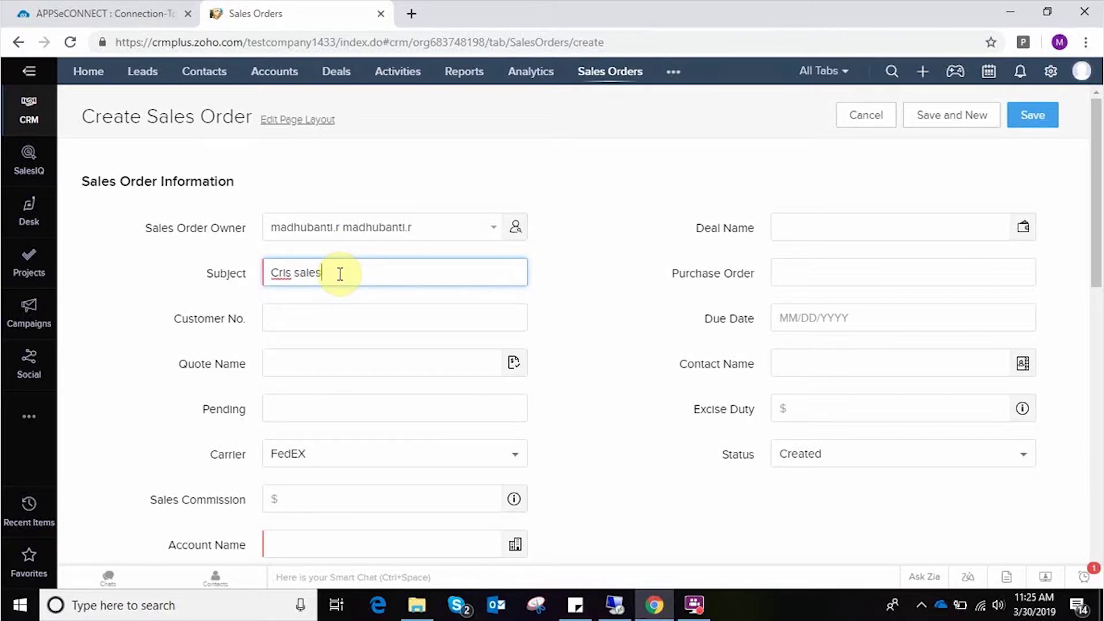
text(Cris sales order)
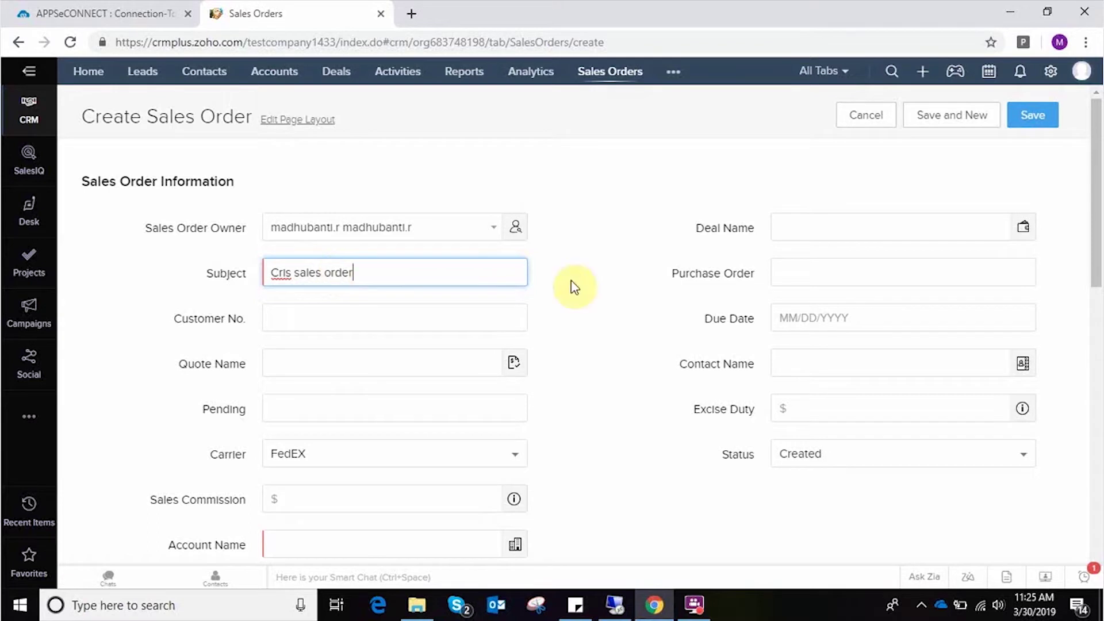
scroll(340, 458, down, 1)
click(340, 458)
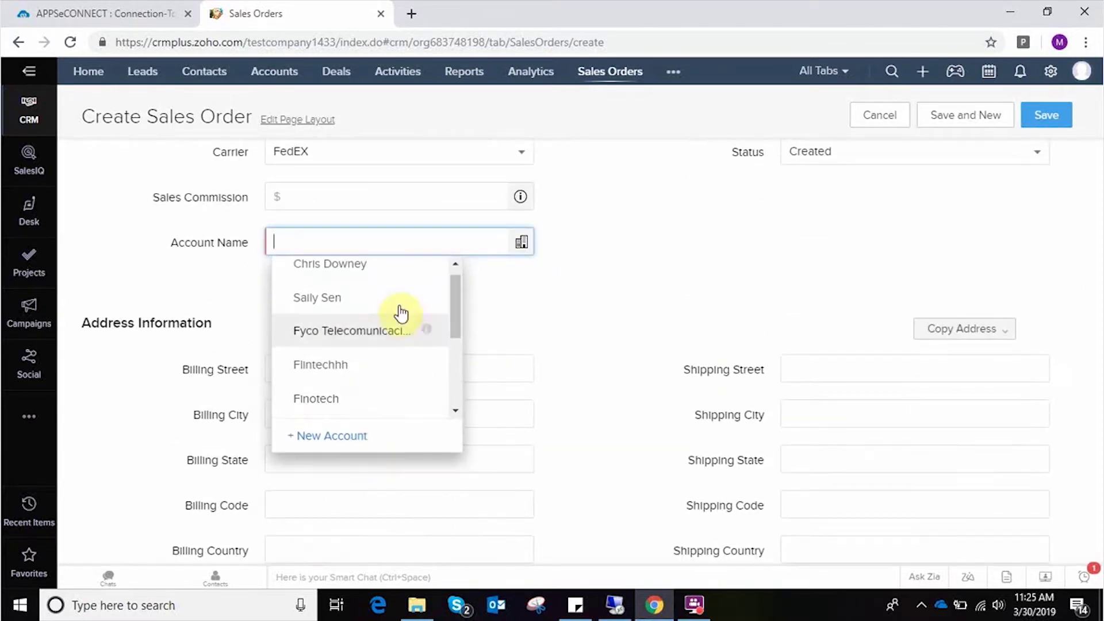
click(373, 277)
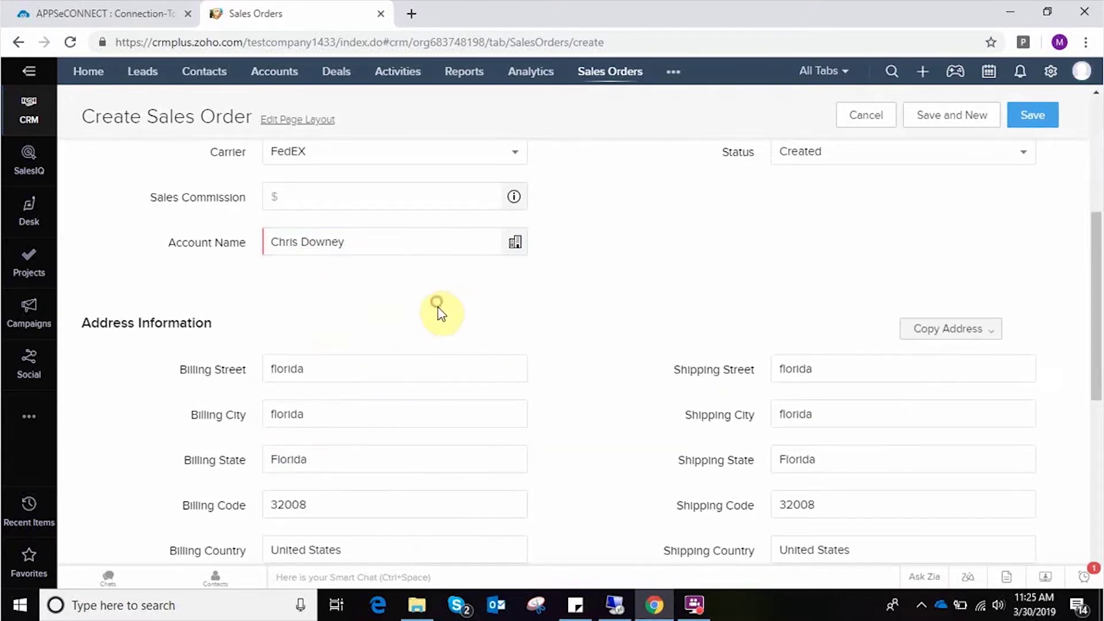
- Change both the billing and shipping country fields to US
click(352, 551)
drag(353, 551, 277, 551)
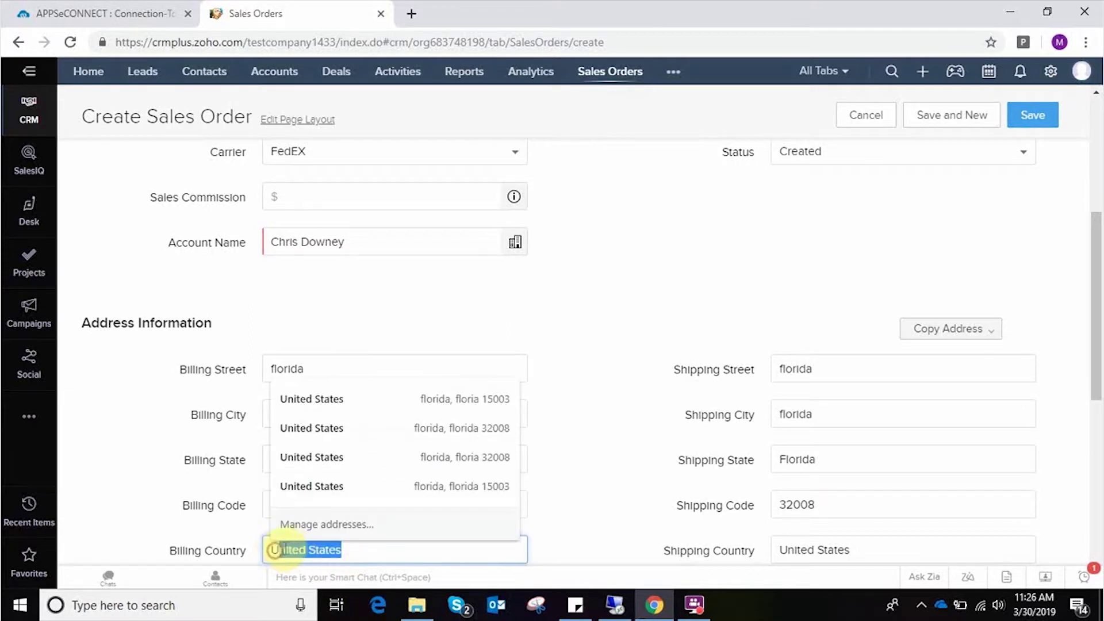
key(BackSpace)
text(S)
drag(865, 544, 798, 546)
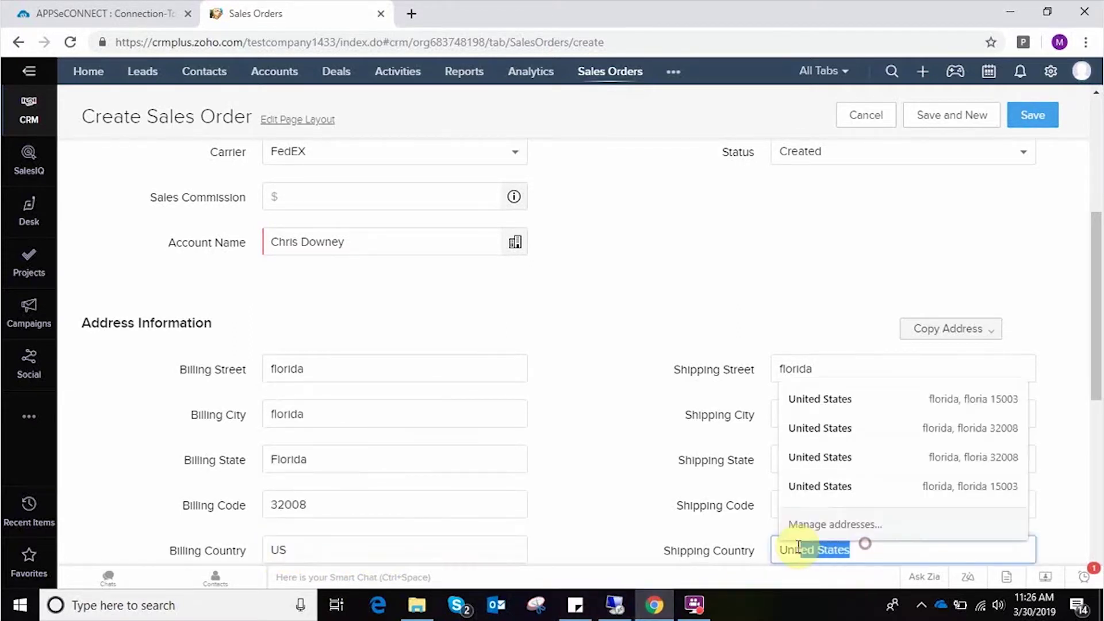
key(BackSpace)
text(S)
scroll(594, 414, up, 5)
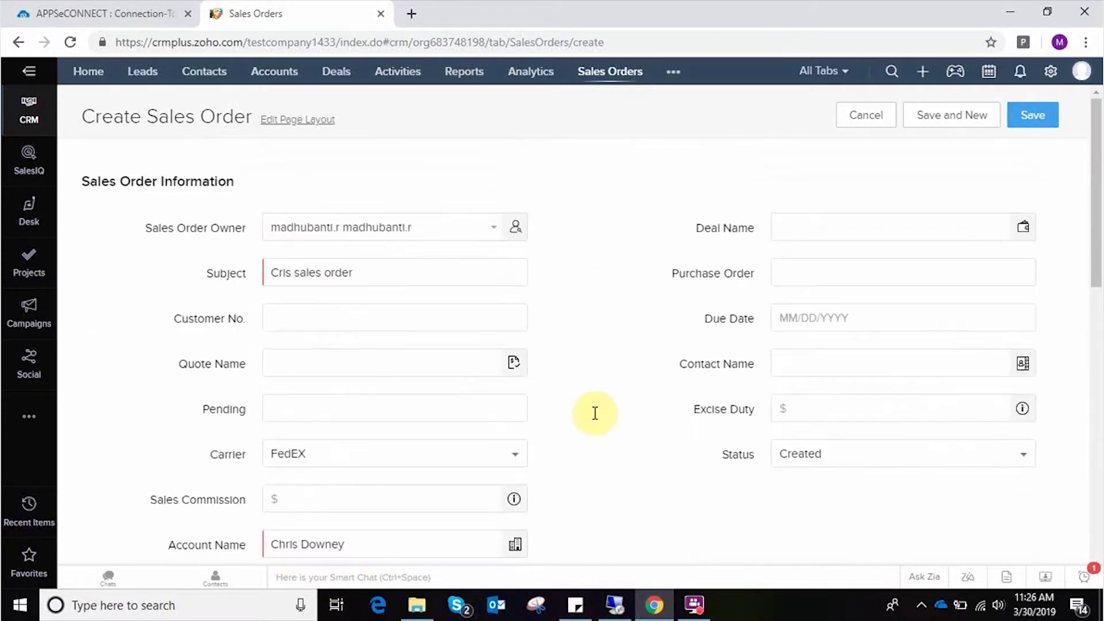
scroll(598, 409, down, 1)
scroll(711, 389, down, 5)
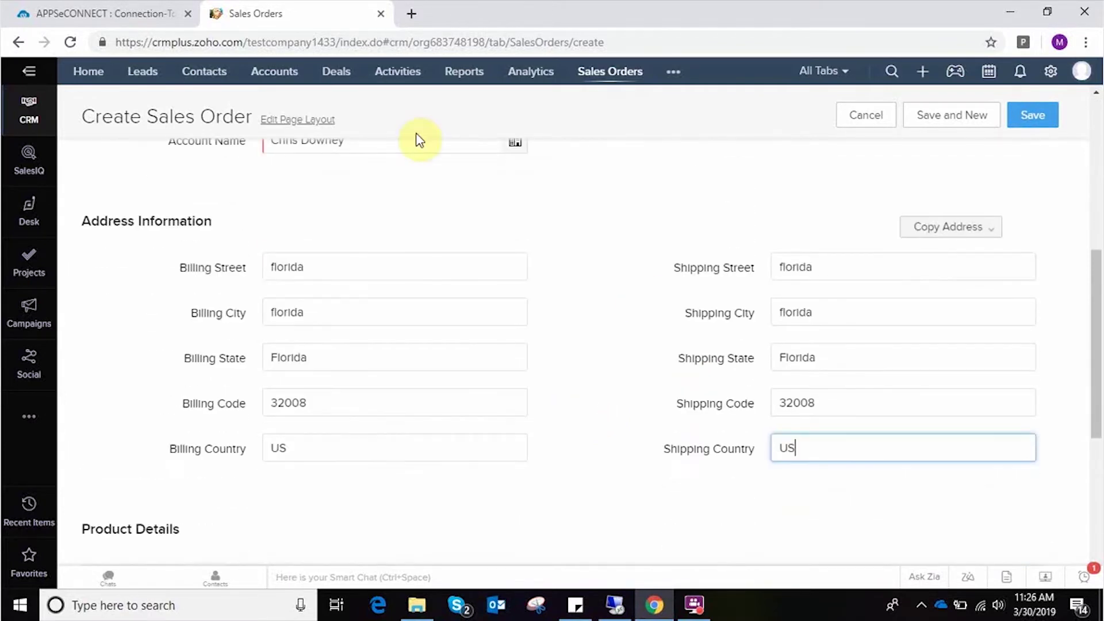
scroll(594, 206, up, 3)
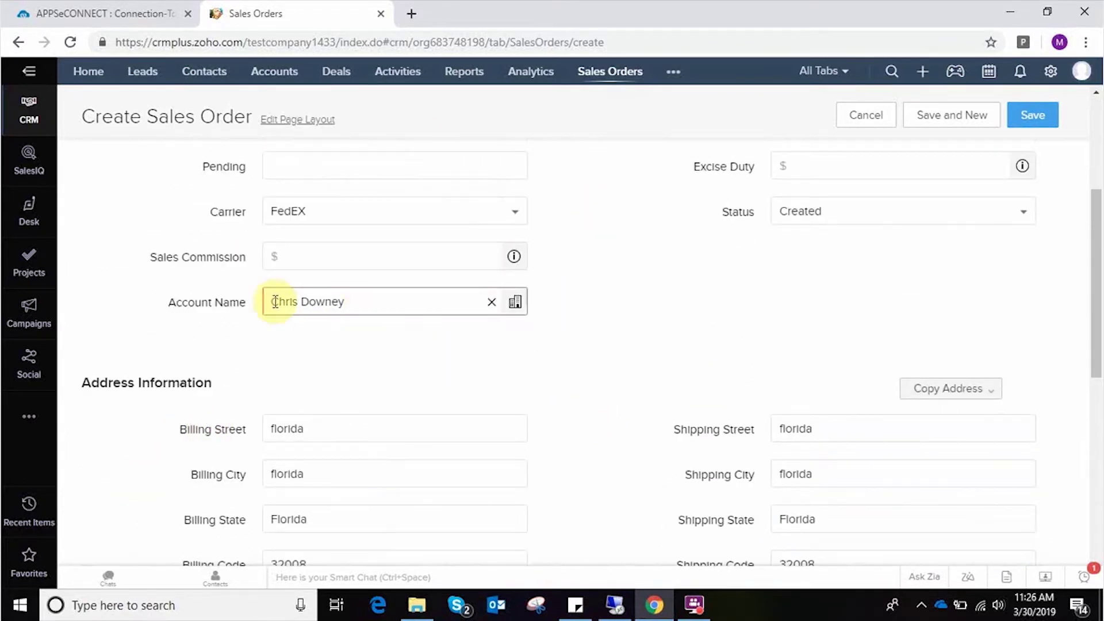
scroll(458, 329, down, 1)
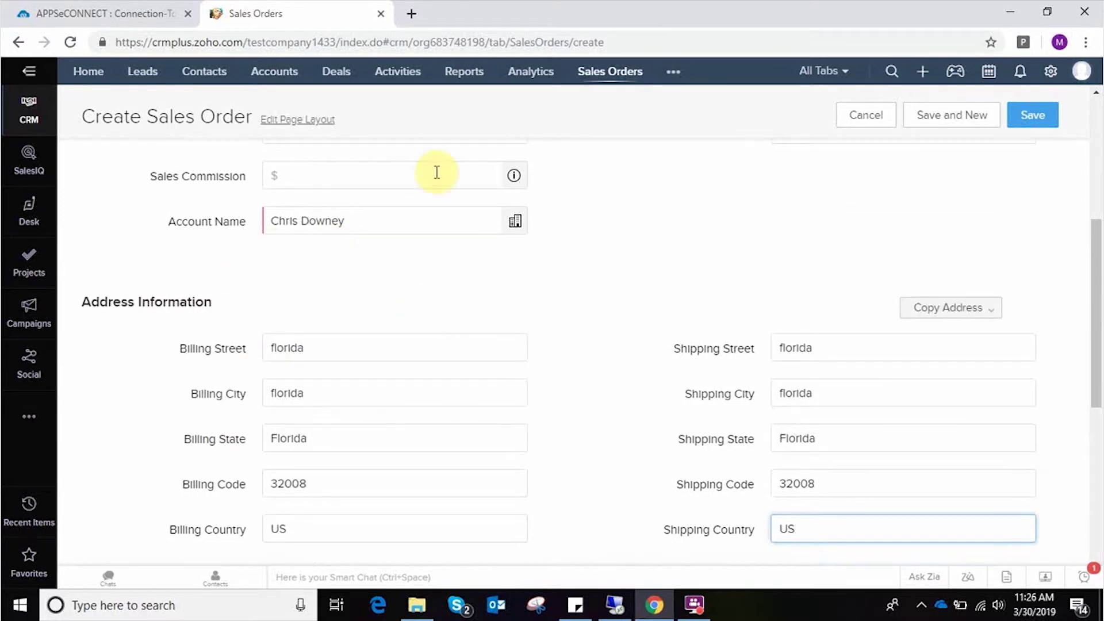
scroll(258, 484, down, 2)
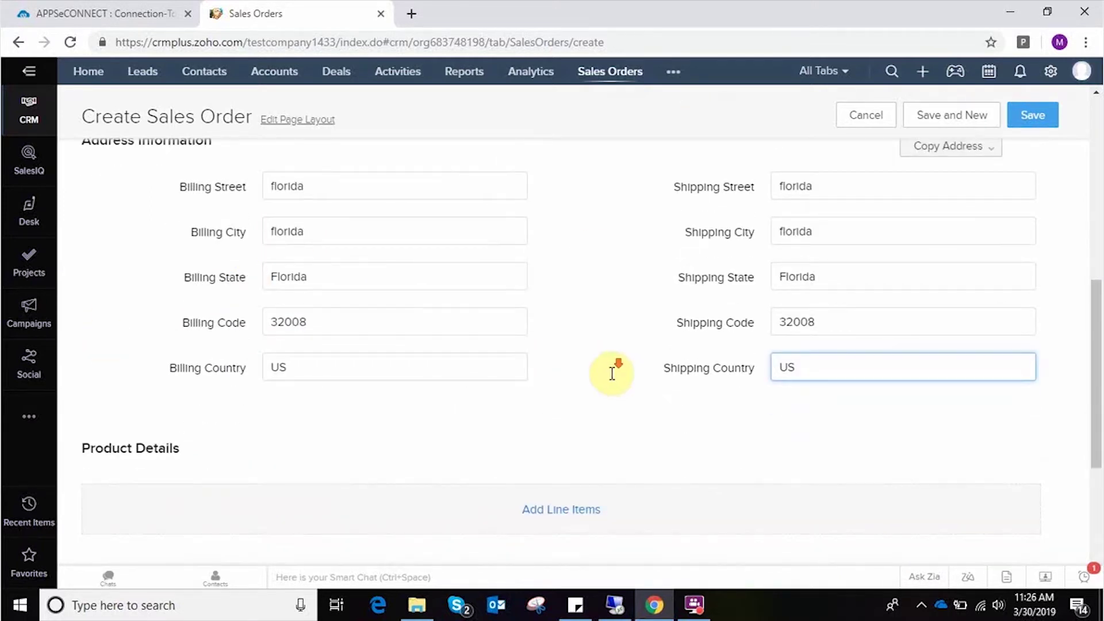
scroll(575, 386, down, 4)
- Add Black lee jeans (IT356) as the order's product line
click(562, 268)
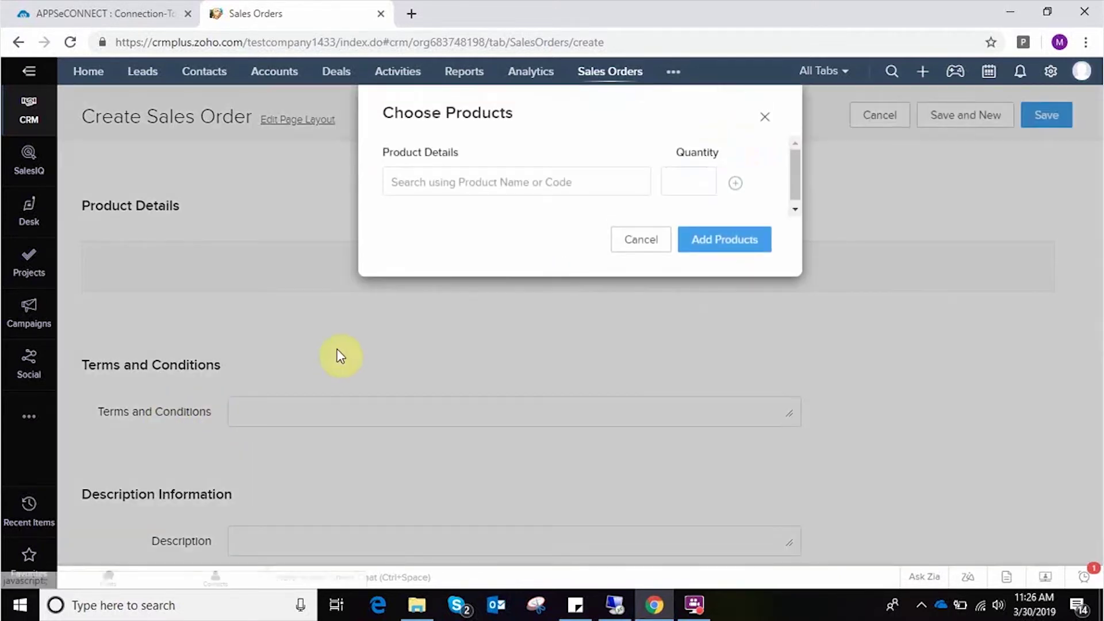
text(black)
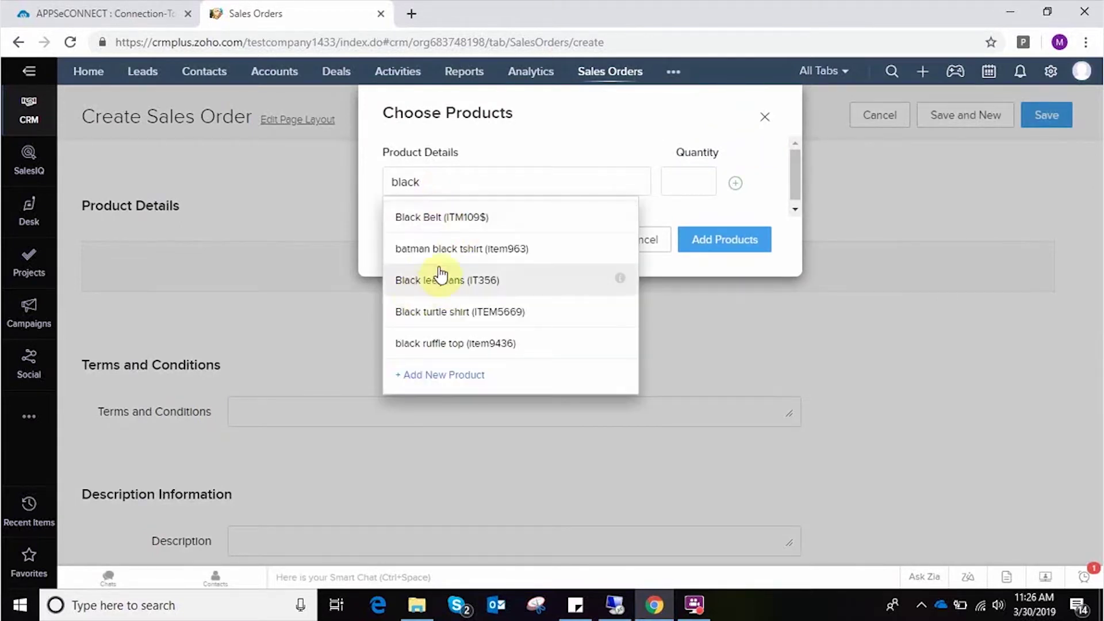
click(449, 286)
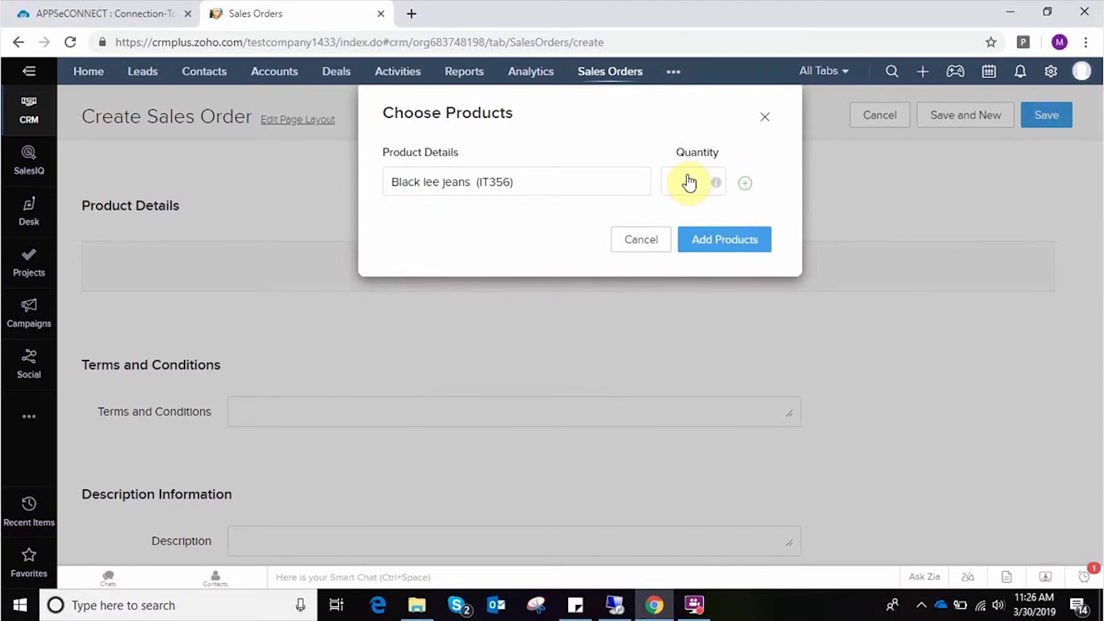
click(719, 245)
- Save the sales order and switch to the Dynamics NAV remote desktop
scroll(740, 411, down, 5)
scroll(712, 308, up, 11)
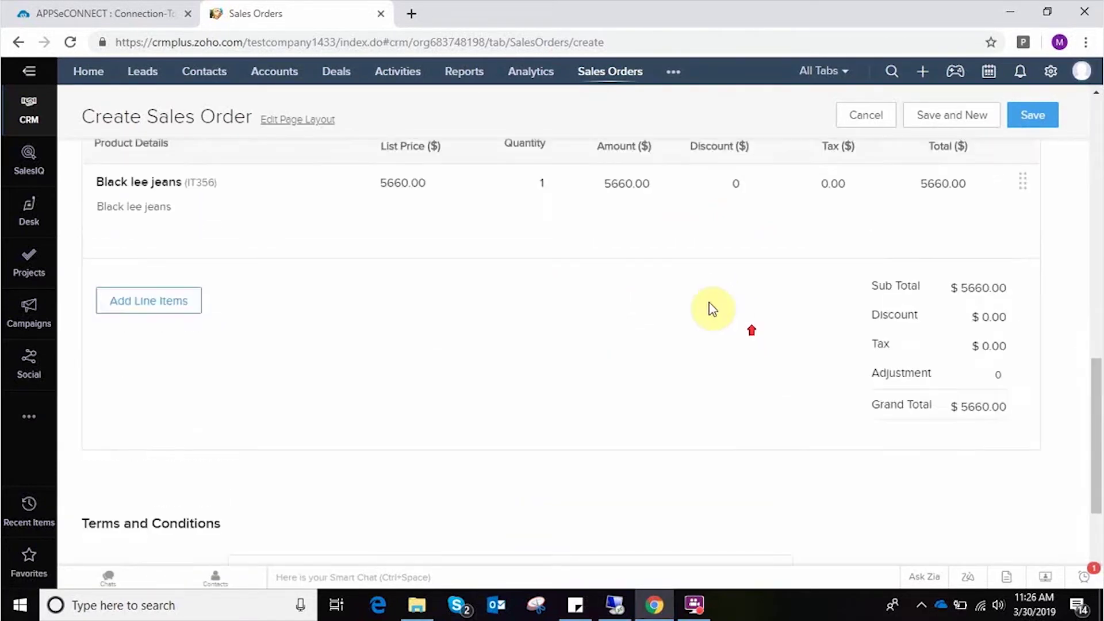
click(1033, 116)
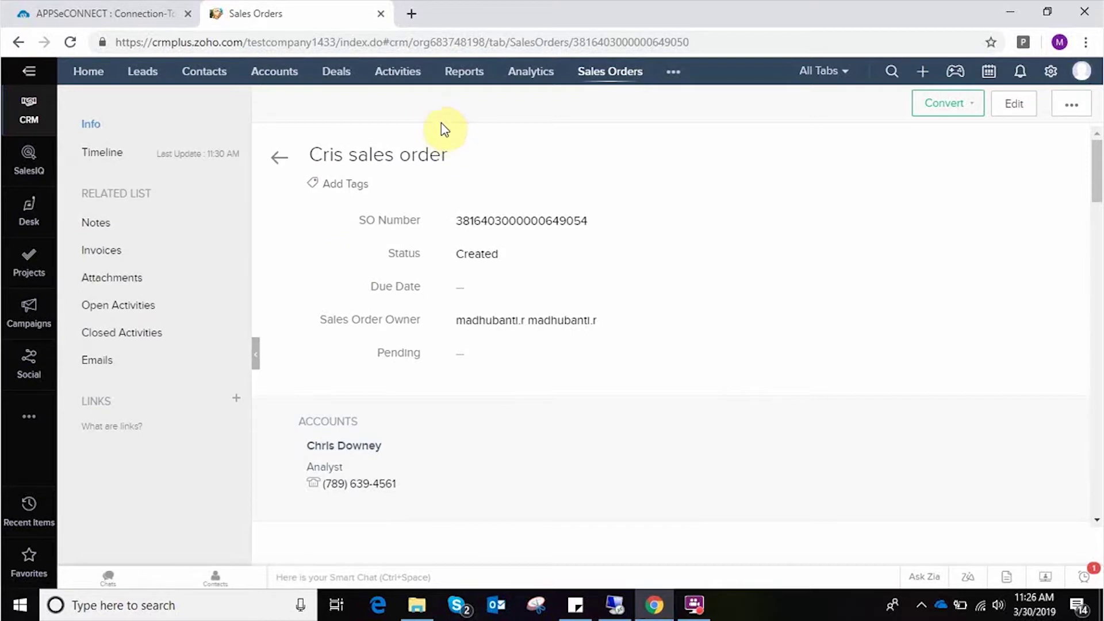
click(618, 605)
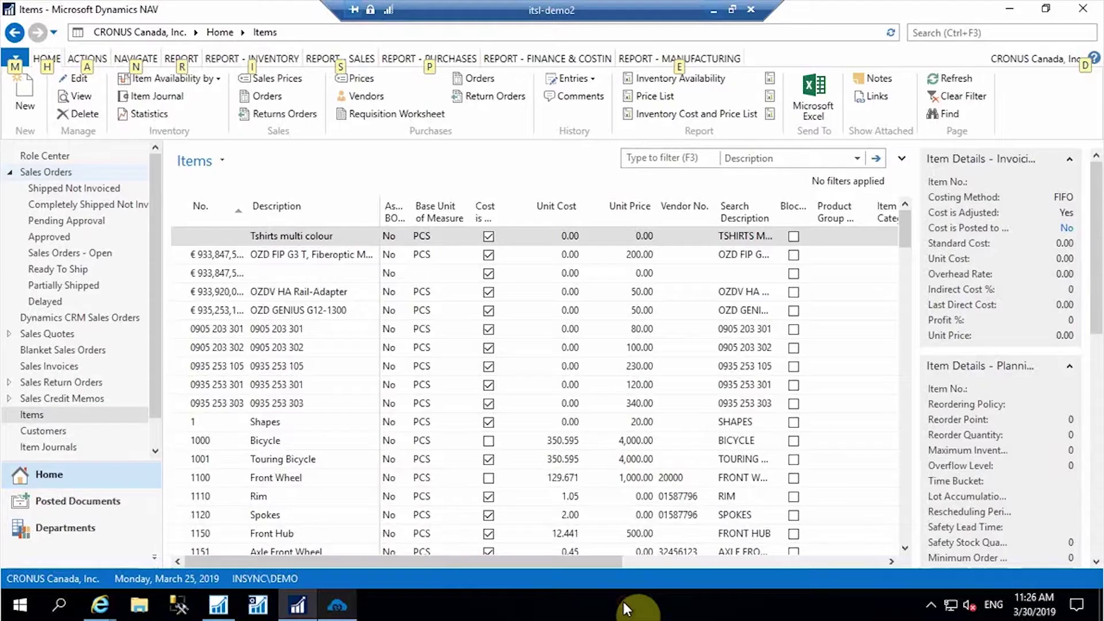
- Run Start sync now on ZohoV2Nav's Sales Order : Add in APPSeCONNECT, then close the panel
click(341, 605)
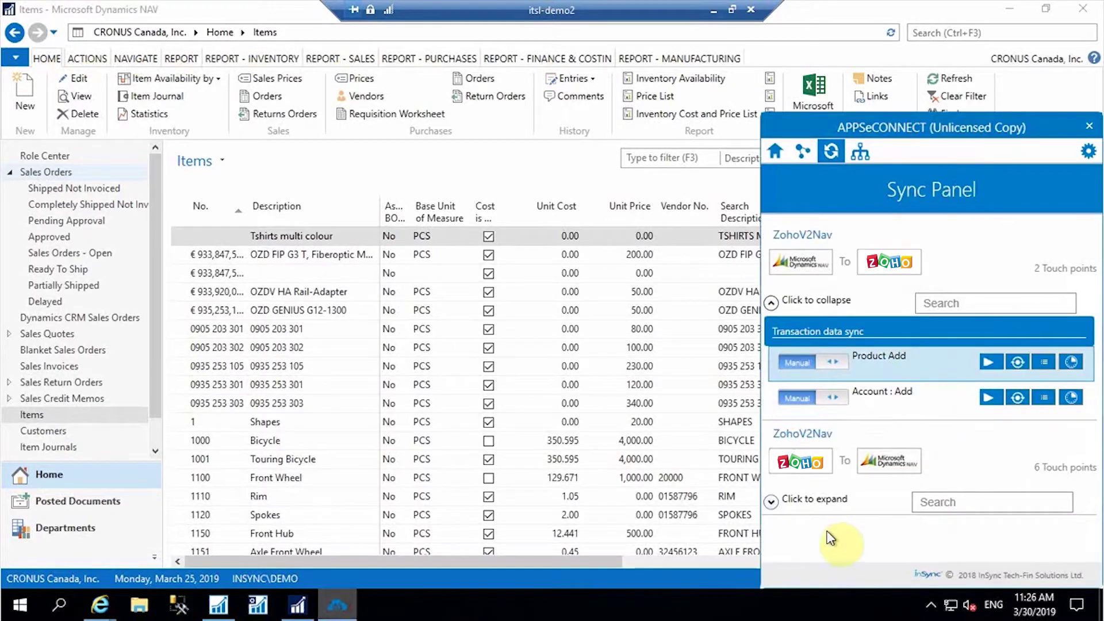
click(771, 501)
scroll(933, 446, down, 3)
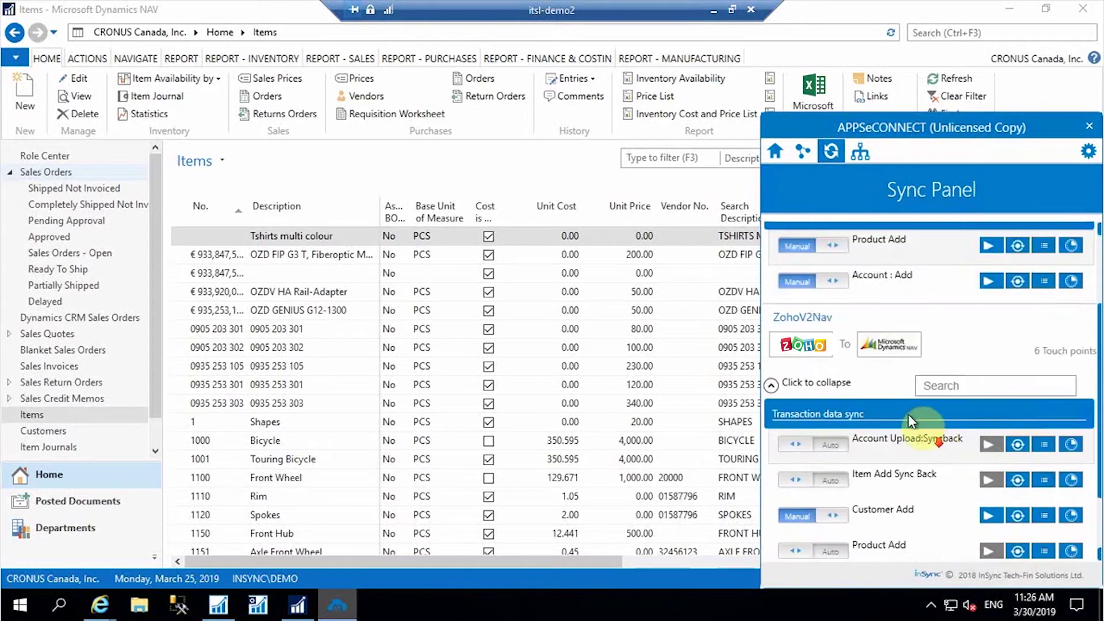
click(989, 539)
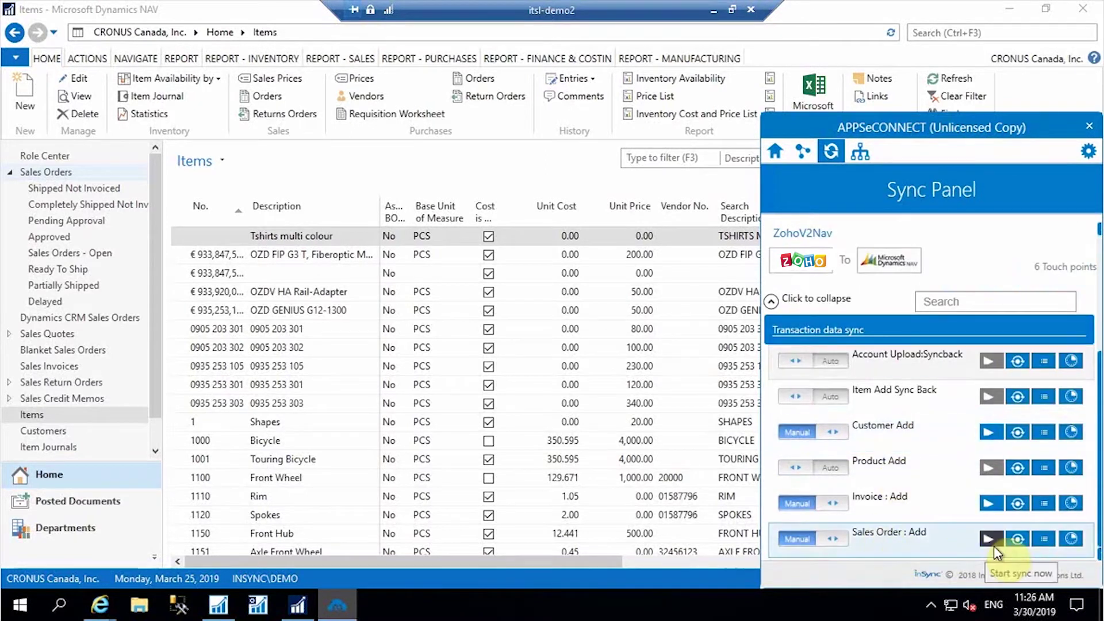
click(506, 170)
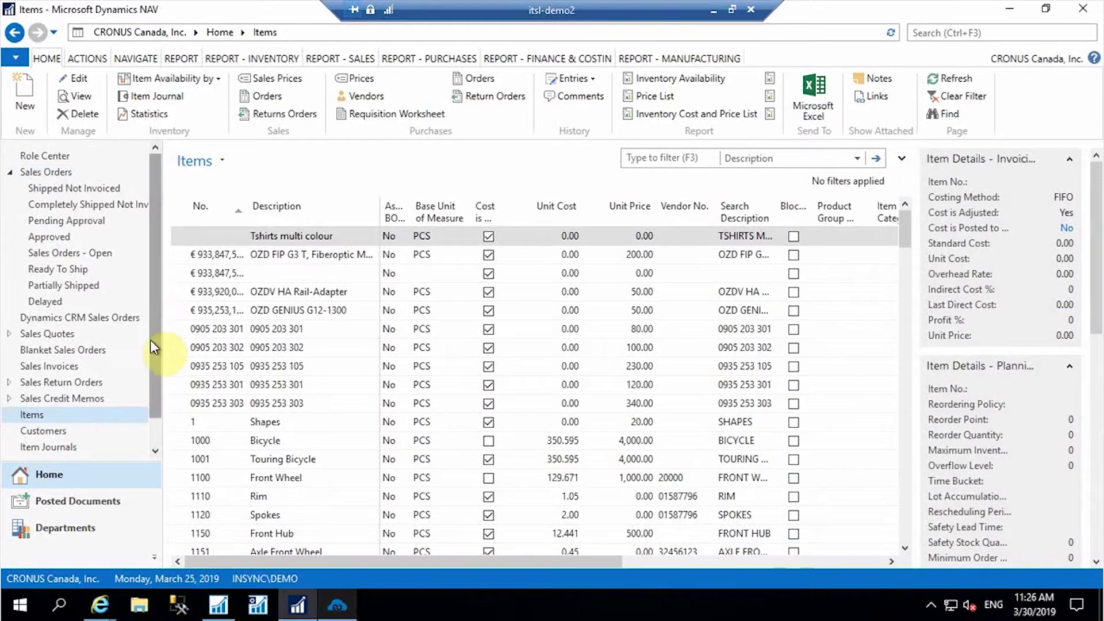
- Open the Sales Orders list filtered to Sell-to Customer Name 'Chris'
scroll(154, 374, down, 2)
scroll(77, 377, up, 2)
click(39, 171)
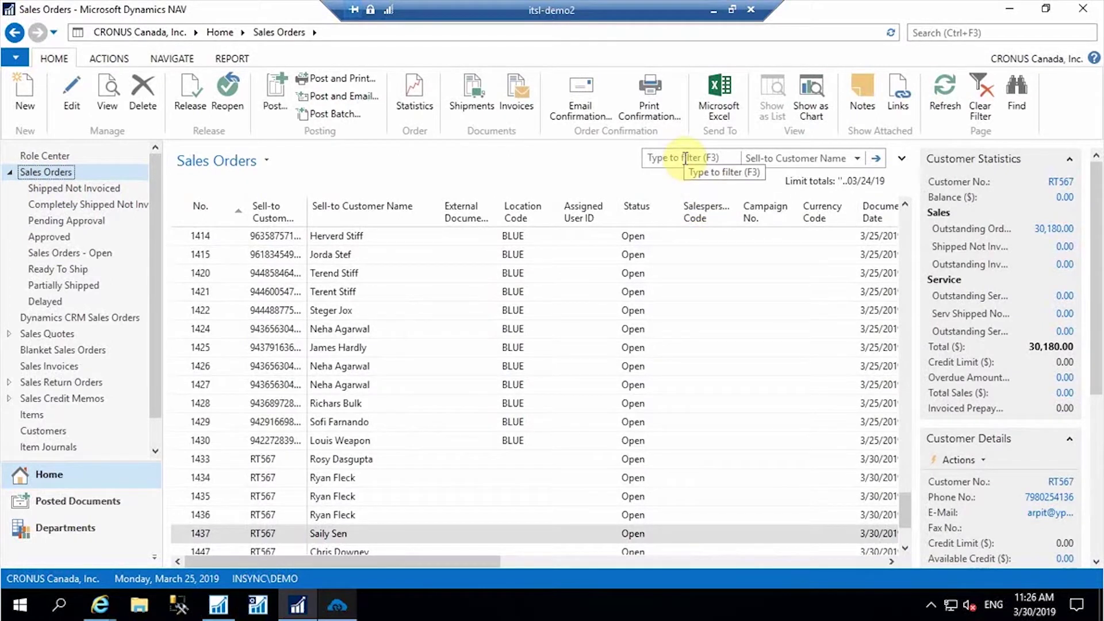
click(684, 158)
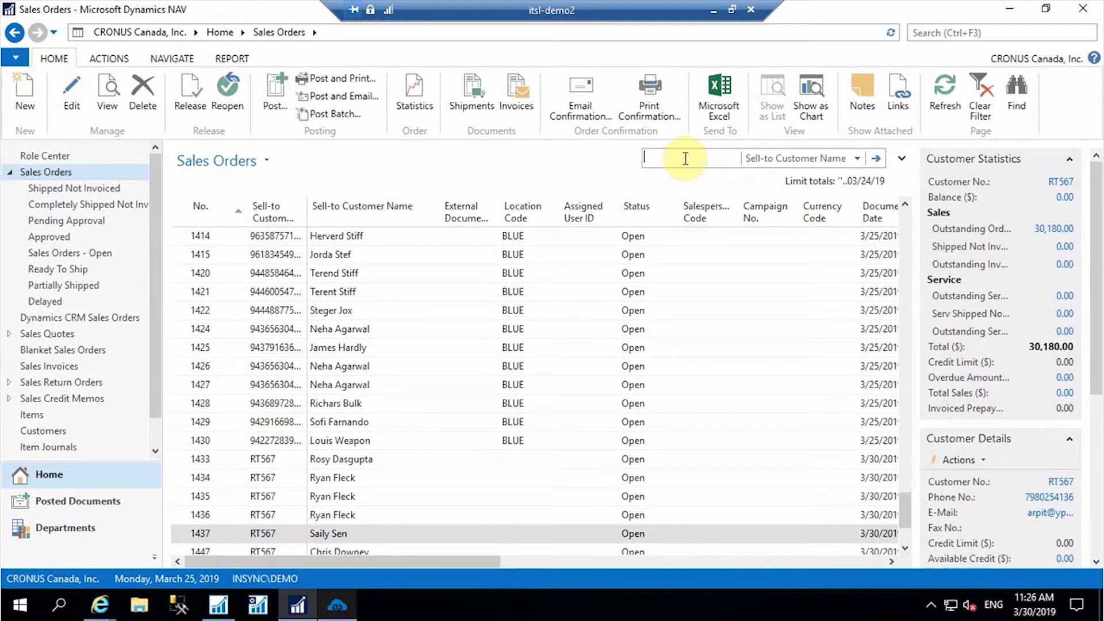
text(Chr)
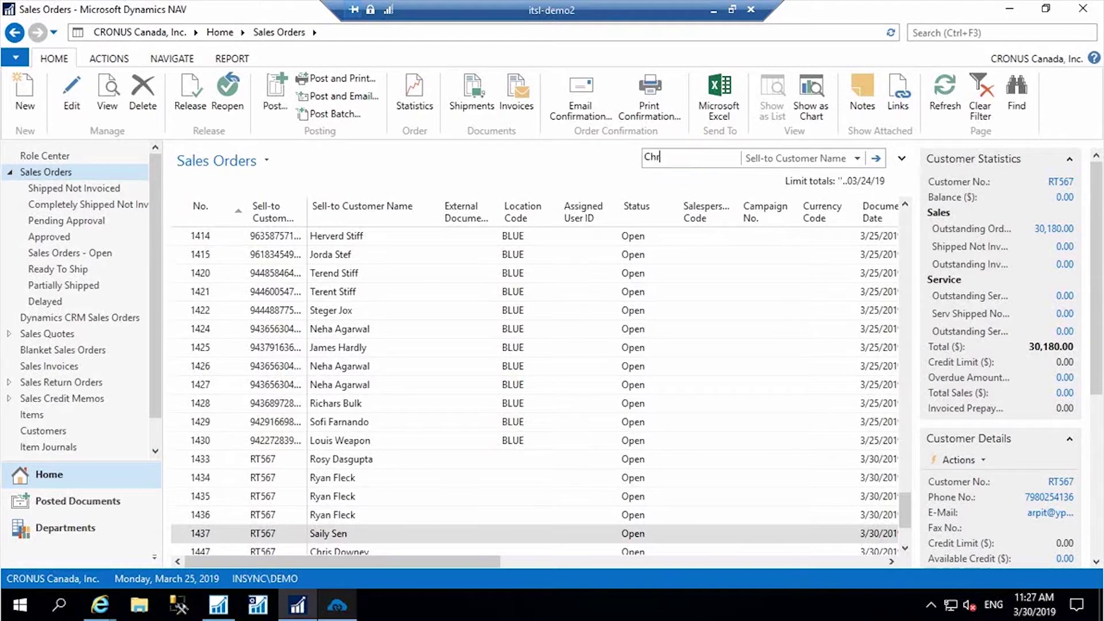
text(is)
key(Return)
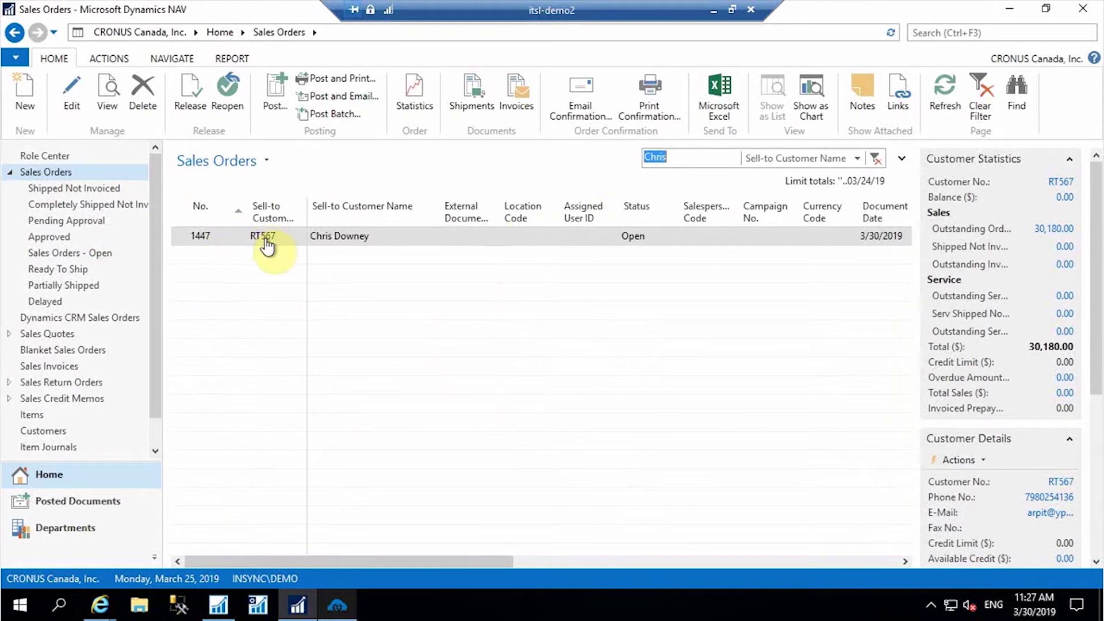
click(200, 239)
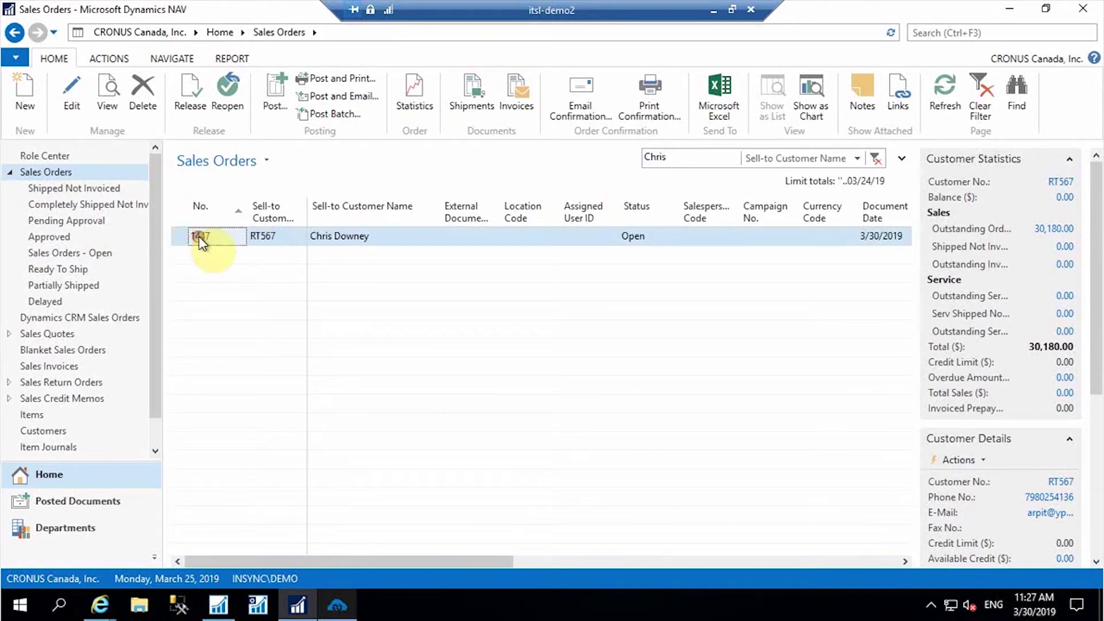
click(200, 239)
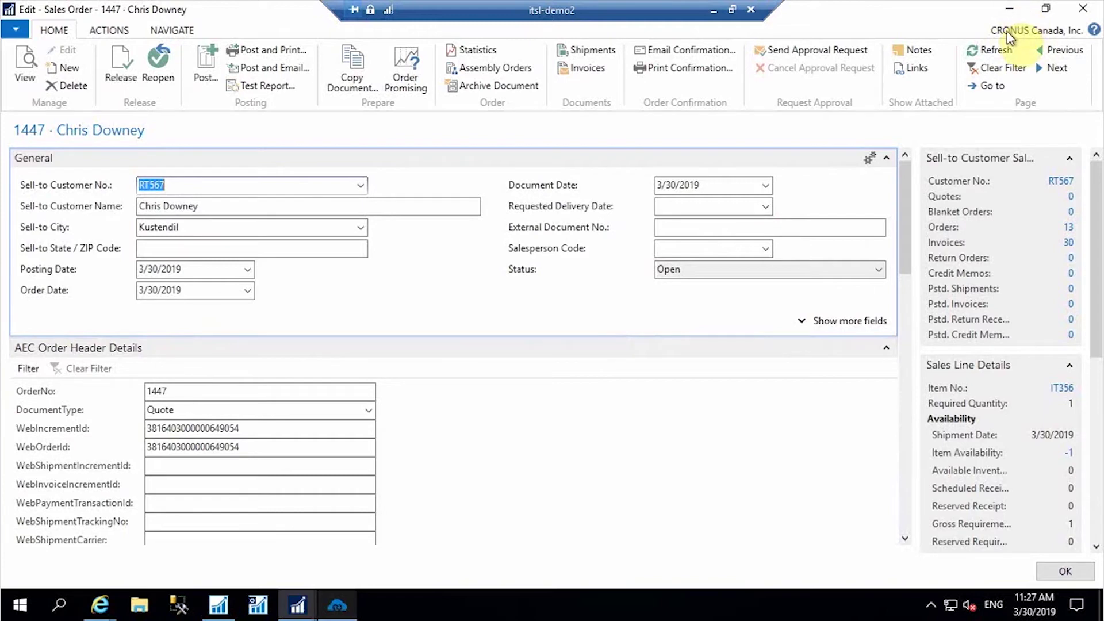
click(1012, 12)
click(714, 10)
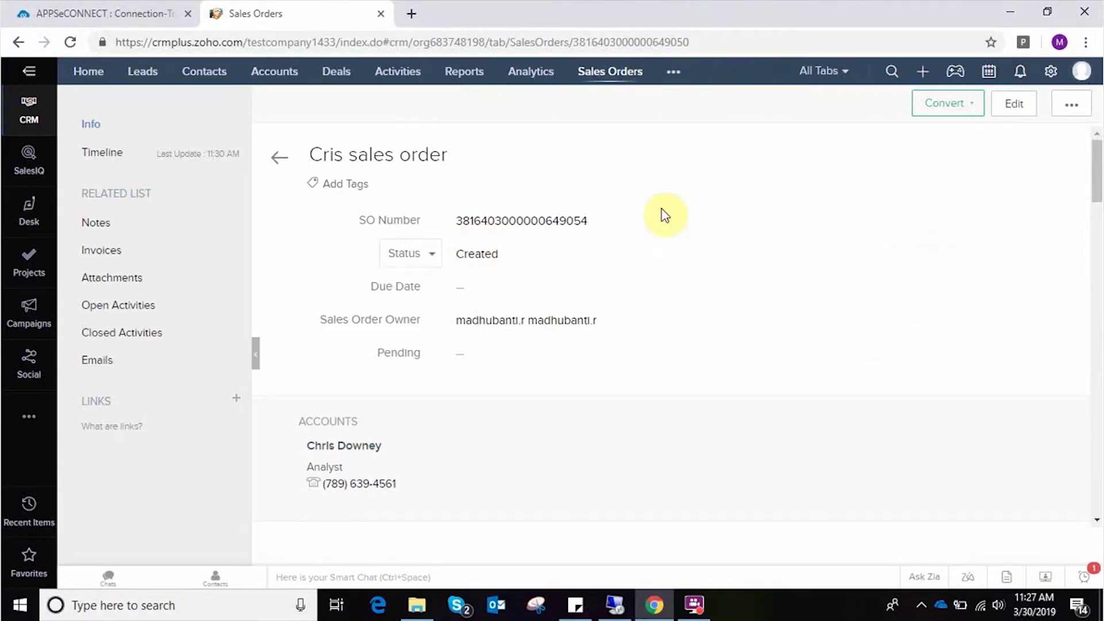
- Convert the Cris sales order into an invoice and return to Dynamics NAV
click(947, 107)
click(948, 133)
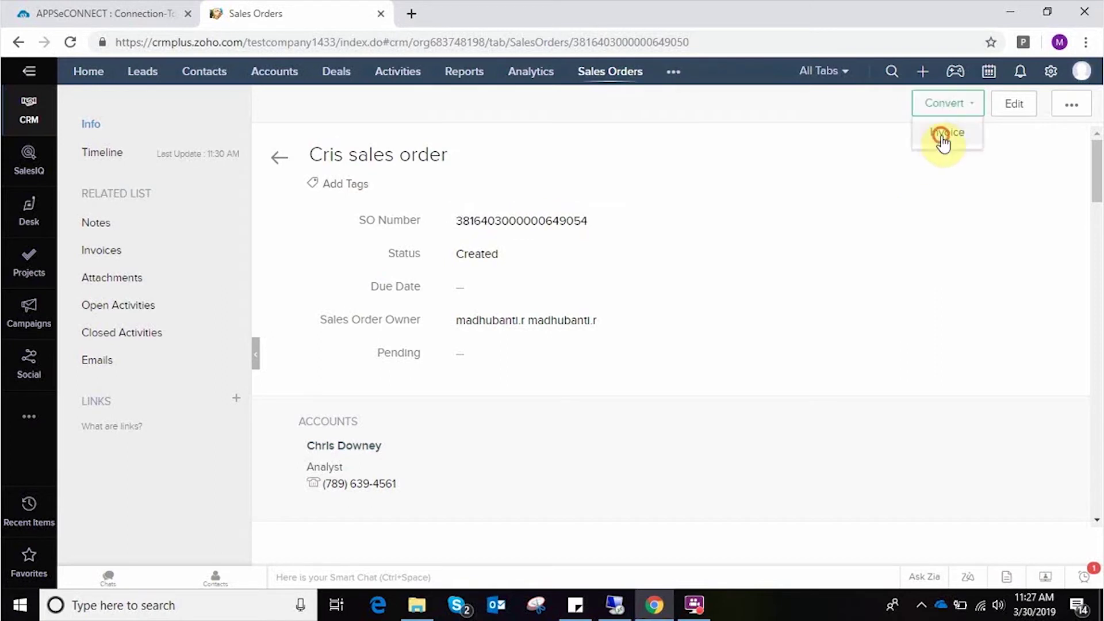
click(632, 165)
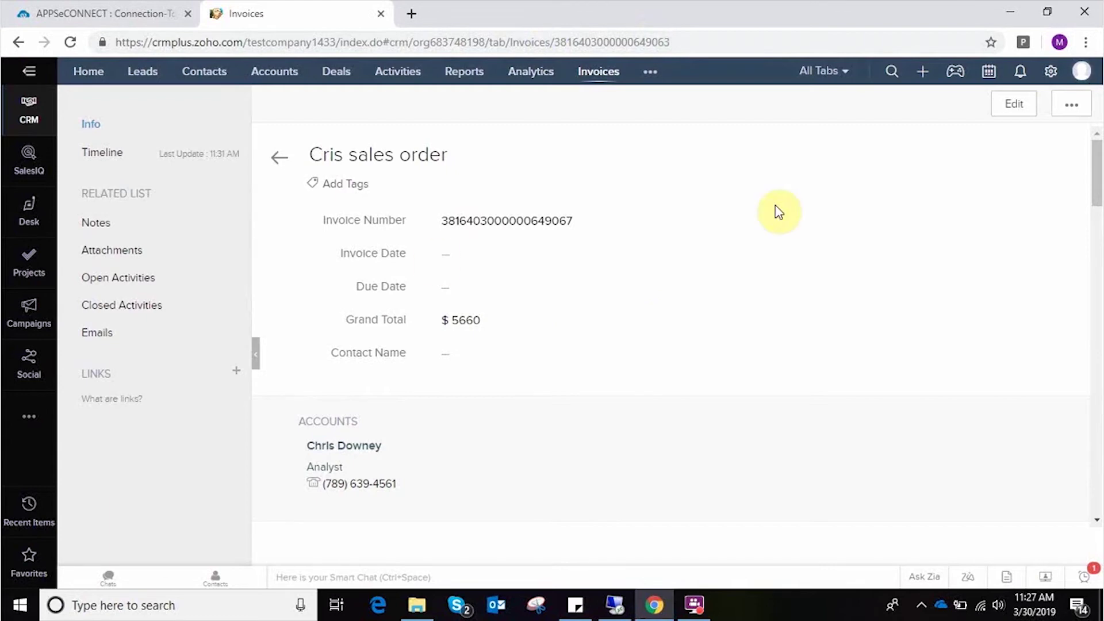
click(625, 606)
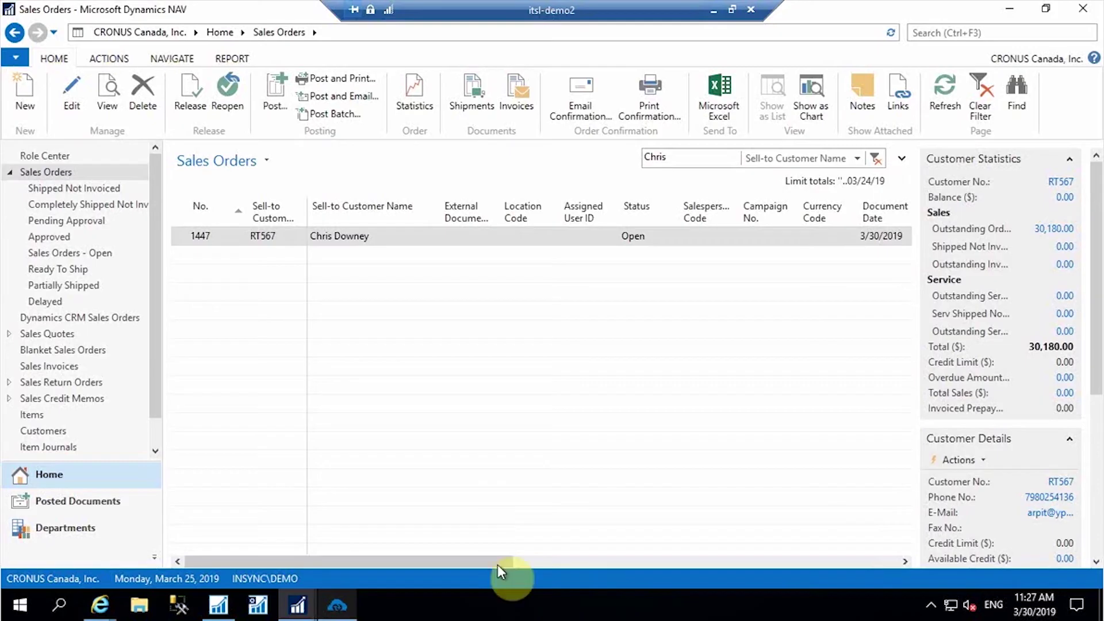
- Open the Sales Invoices list filtered to customer Chris
click(929, 33)
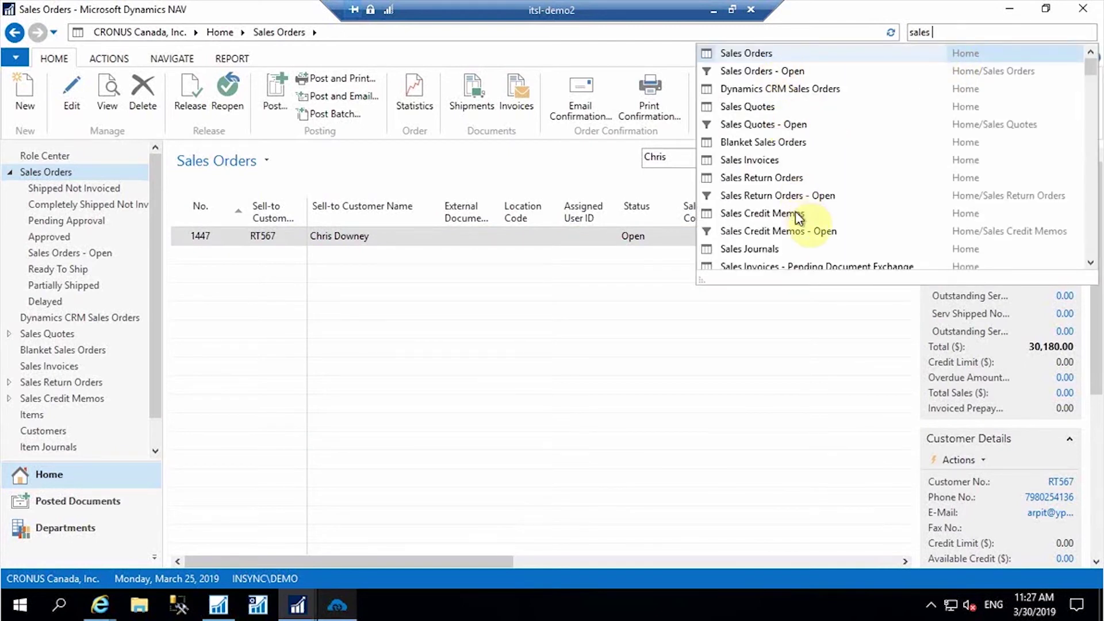
click(767, 161)
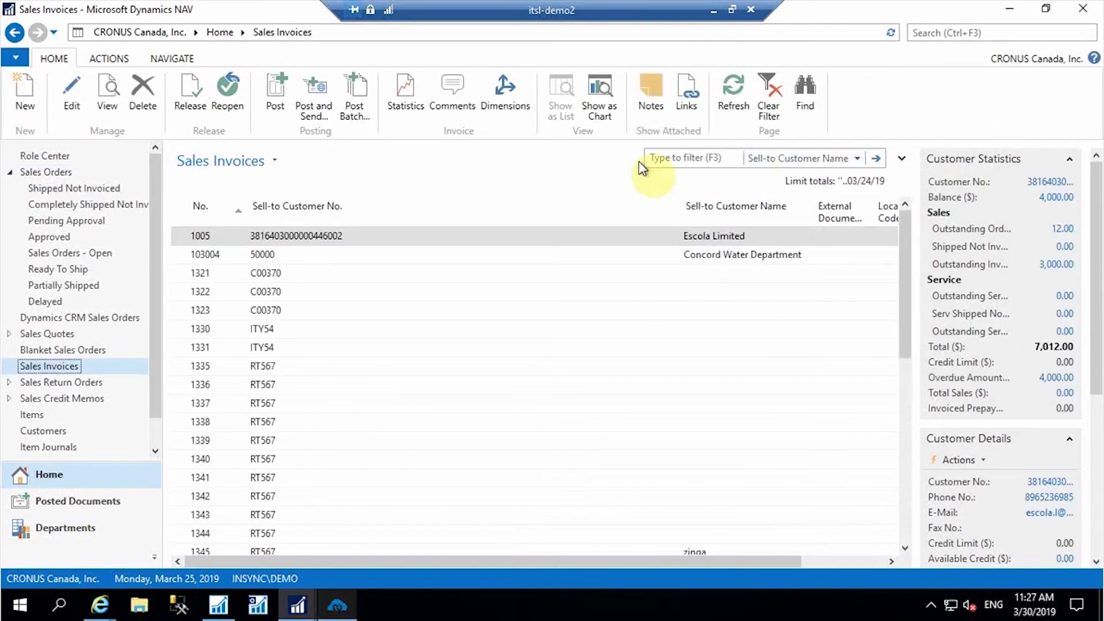
click(693, 158)
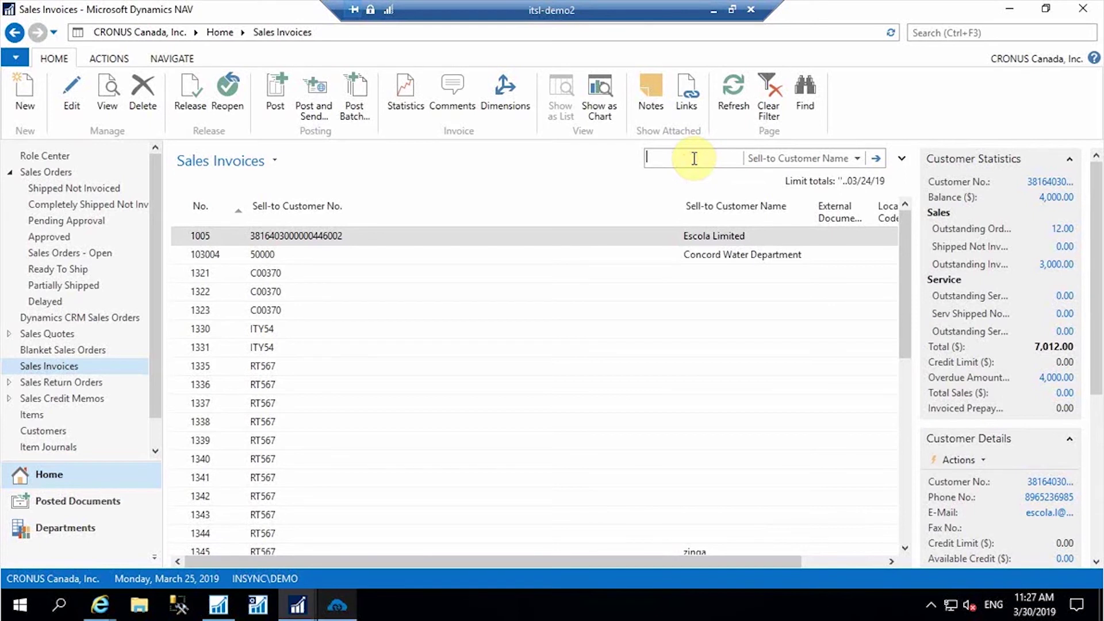
text(Chris)
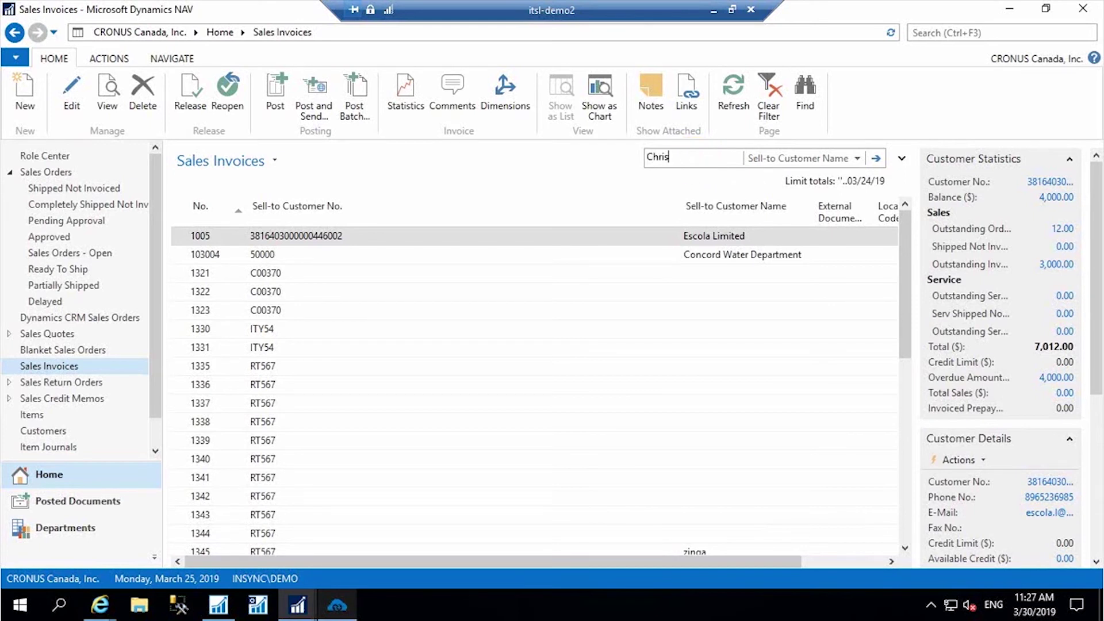
click(694, 158)
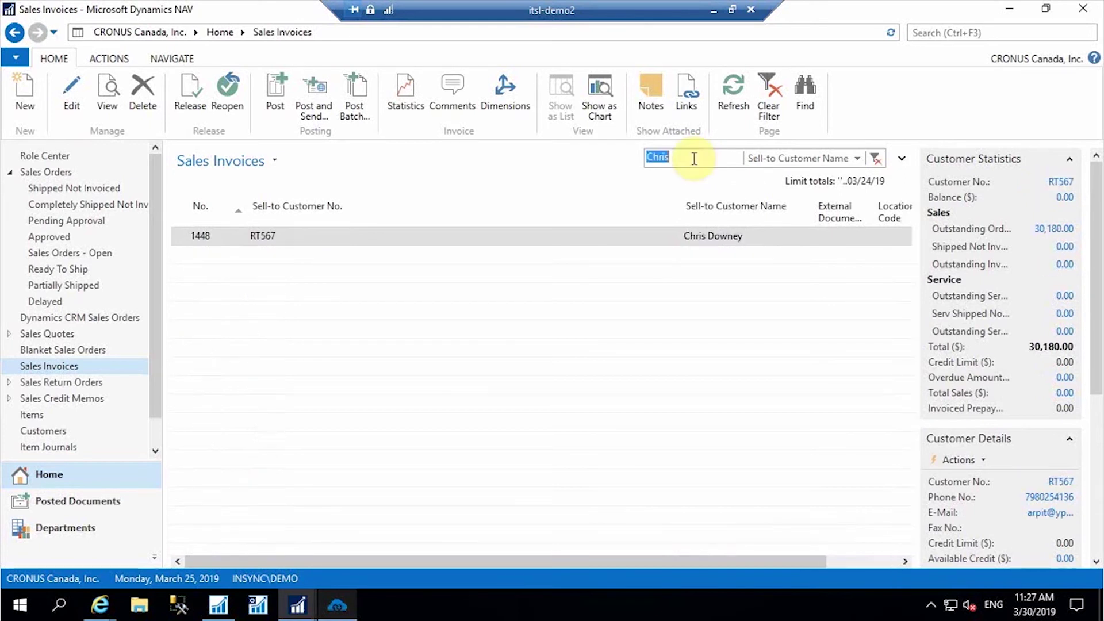
- Open invoice 1448 to check its Black lee jeans line, then return to Zoho
click(267, 246)
double_click(299, 248)
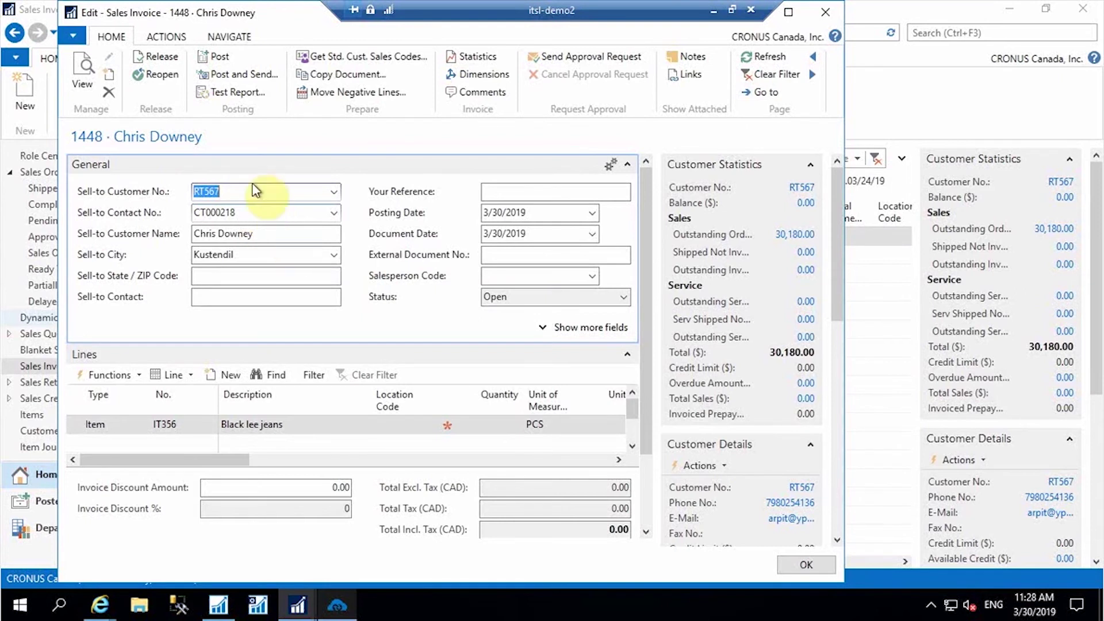
click(824, 12)
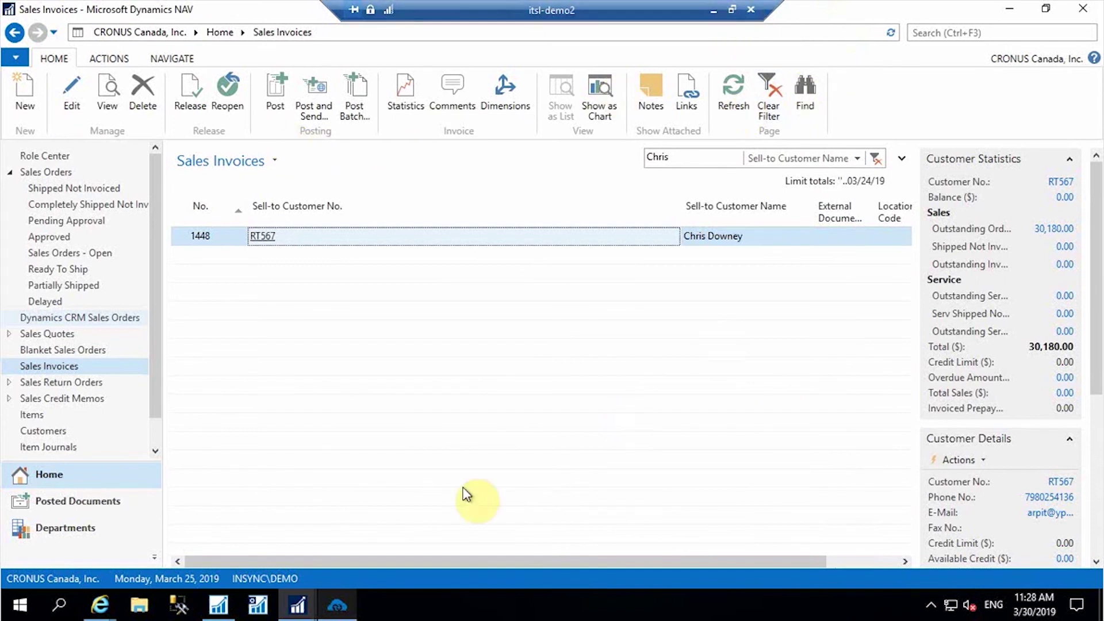
click(713, 10)
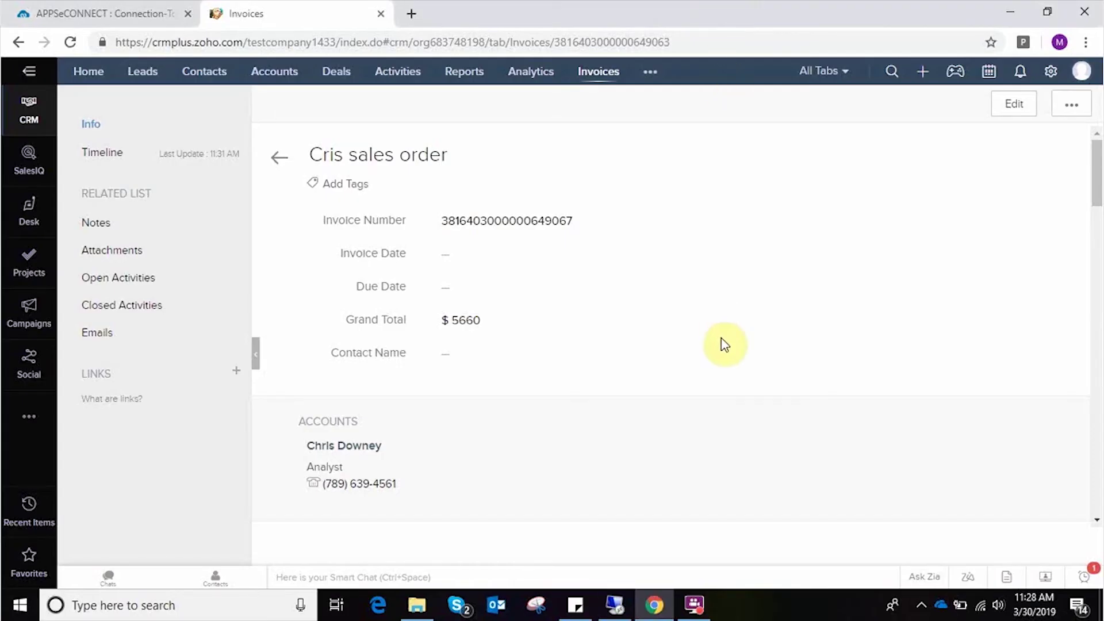